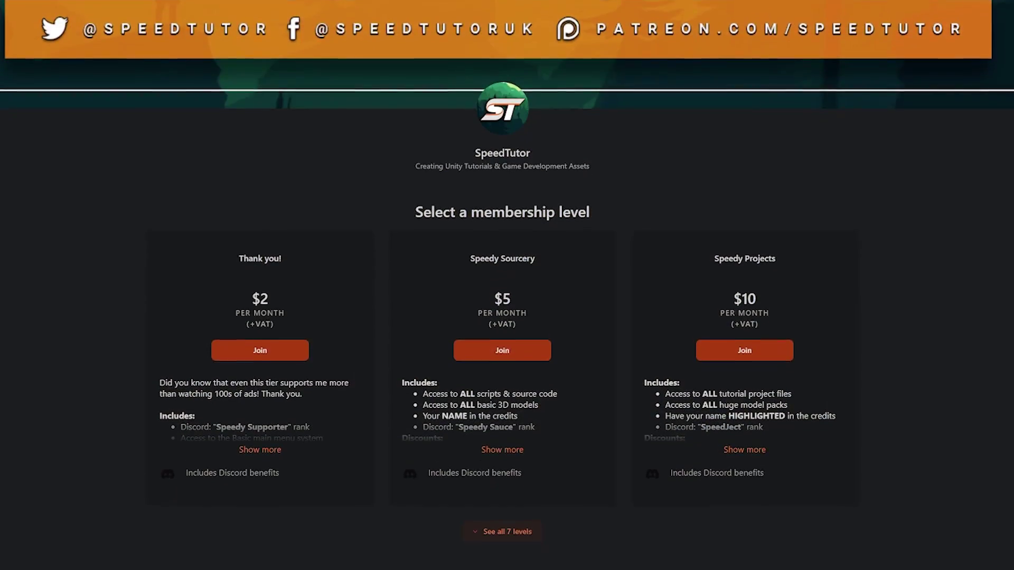
# Scroll through SpeedTutor's Patreon membership tiers and About section.
pyautogui.scroll(-9, 502, 285)
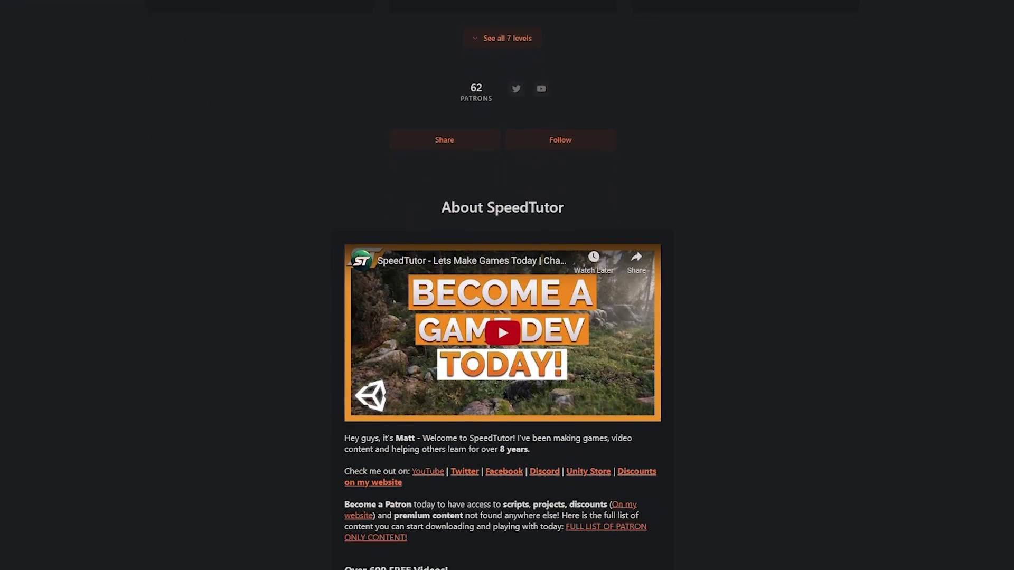
pyautogui.scroll(-9, 502, 285)
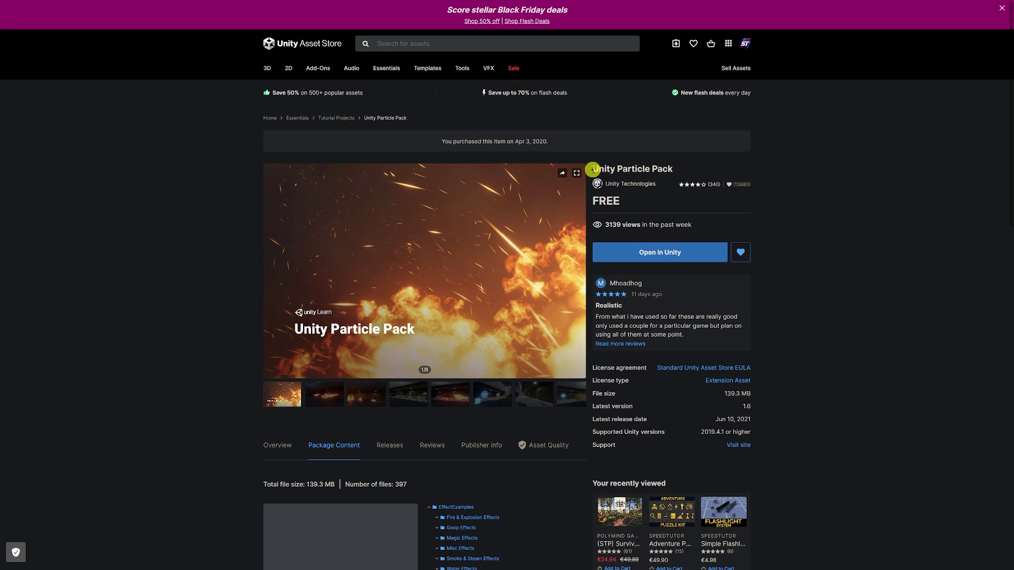
# Review the Unity Particle Pack listing's title and Package Content, then open Unity's Window menu.
pyautogui.moveTo(592, 168); pyautogui.dragTo(659, 167)
pyautogui.click(691, 174)
pyautogui.scroll(-2, 454, 413)
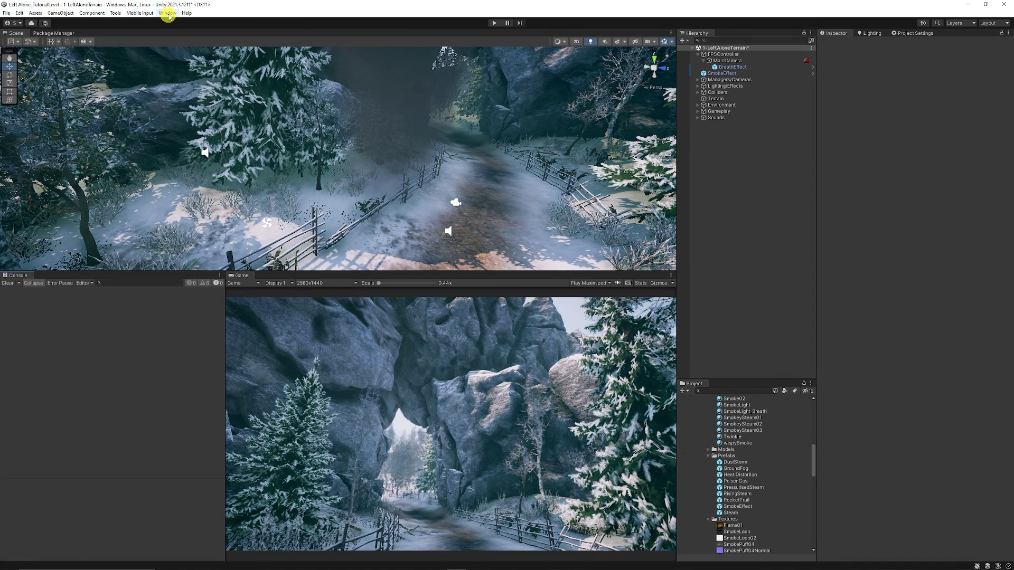
pyautogui.click(167, 13)
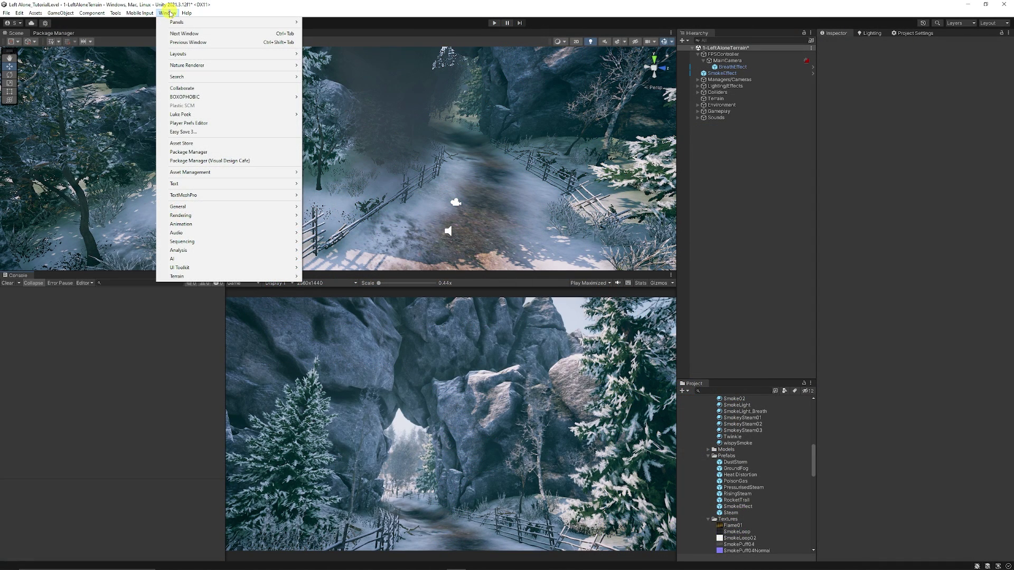
# Check the Particle Pack in Package Manager and select the Smoke & Steam SmokeEffect prefab.
pyautogui.click(67, 33)
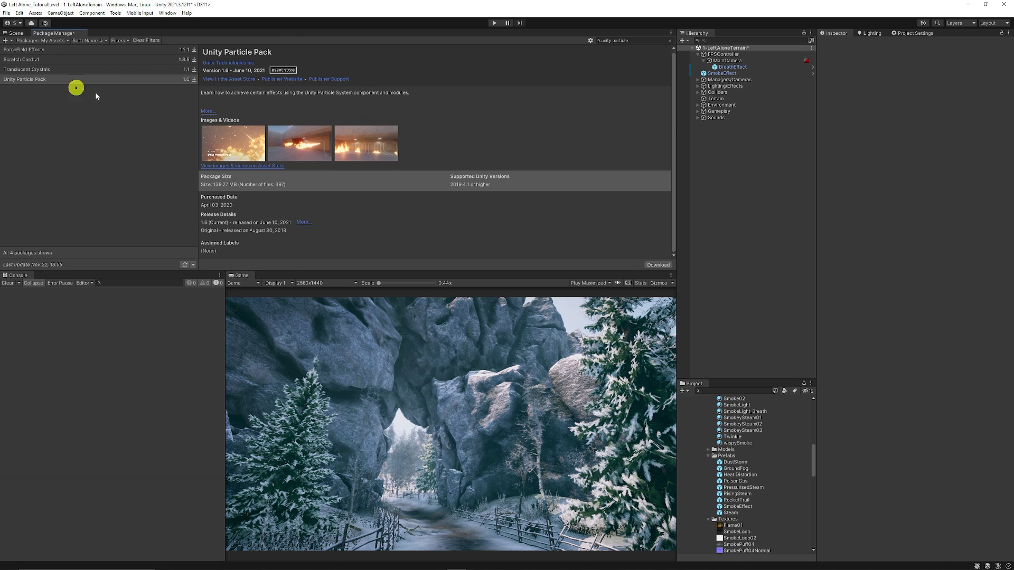
pyautogui.click(16, 33)
pyautogui.scroll(4, 717, 448)
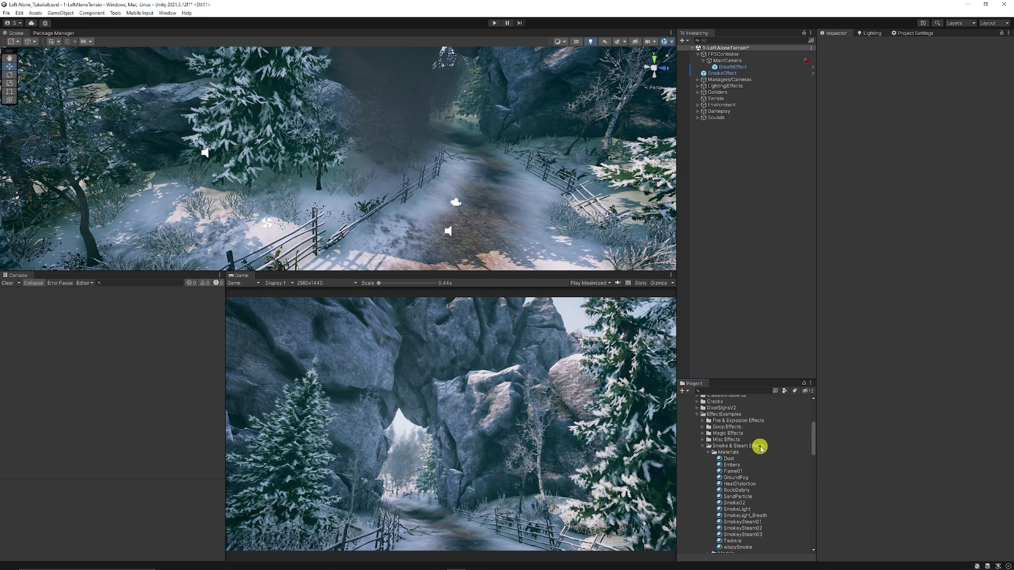
pyautogui.click(711, 453)
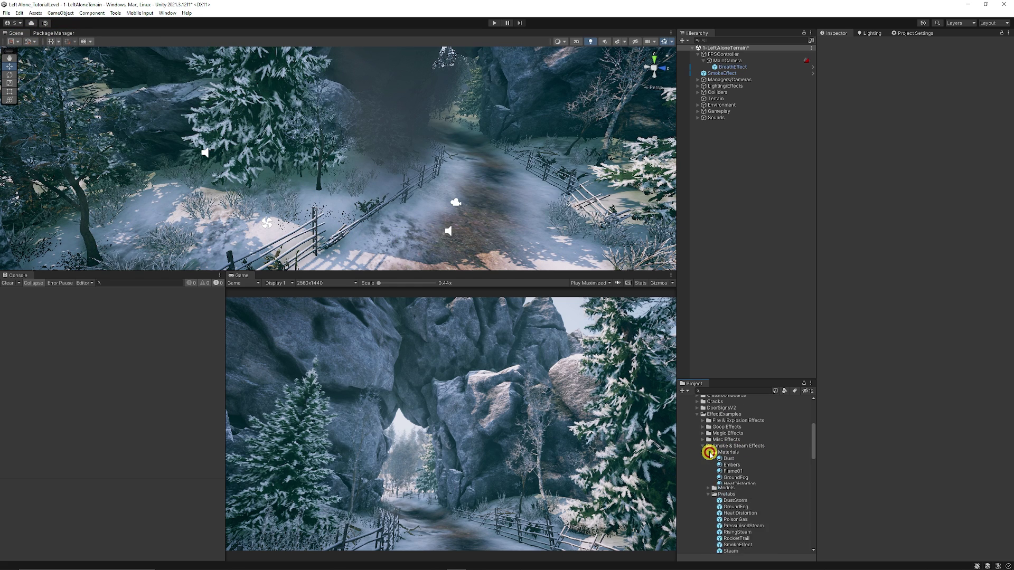
pyautogui.scroll(-3, 737, 470)
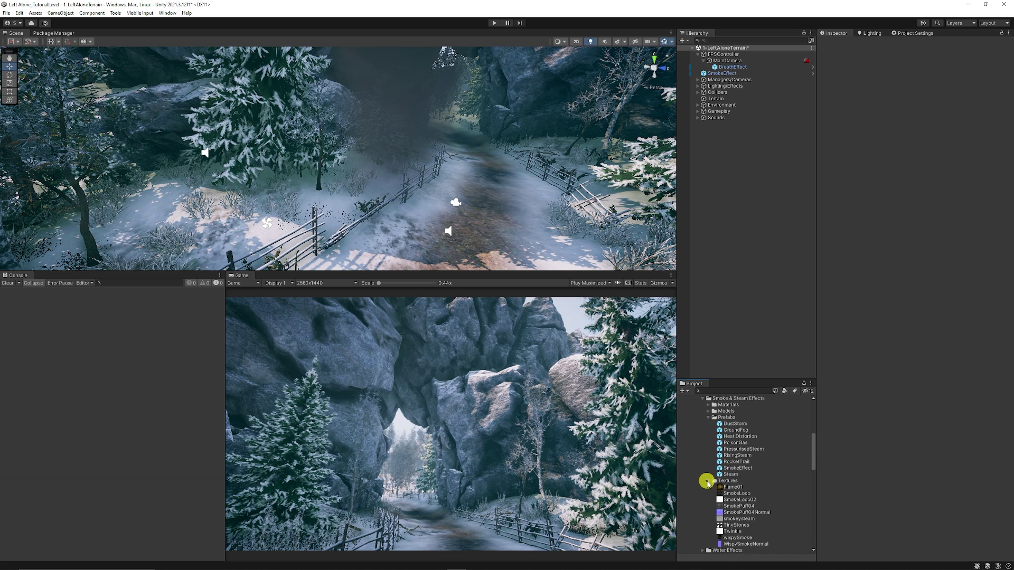
pyautogui.click(708, 482)
pyautogui.click(745, 468)
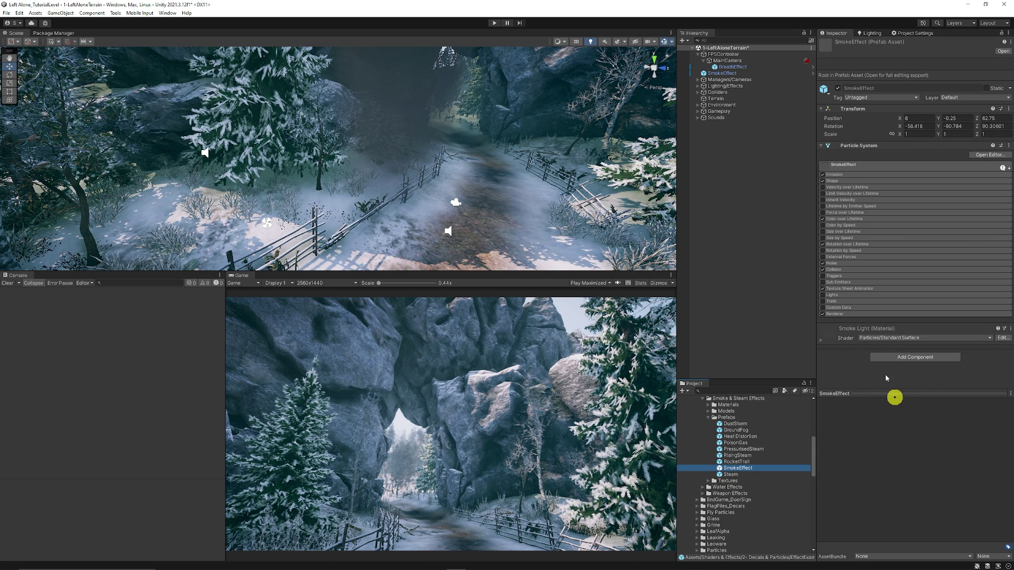
# Select the scene's SmokeEffect instance, then BreathEffect under the main camera.
pyautogui.click(737, 73)
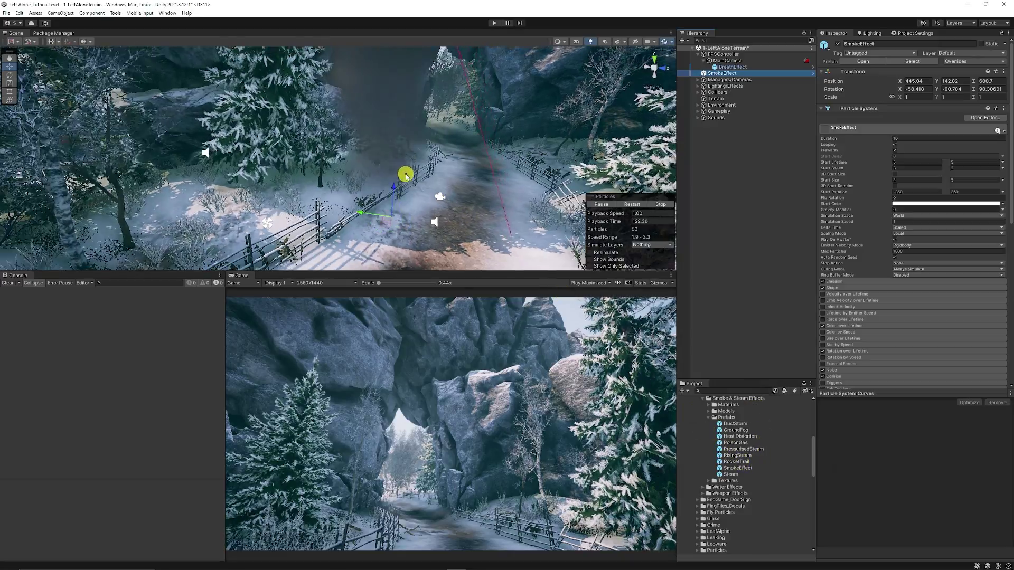
pyautogui.moveTo(405, 172); pyautogui.dragTo(608, 116, button='right')
pyautogui.click(731, 67)
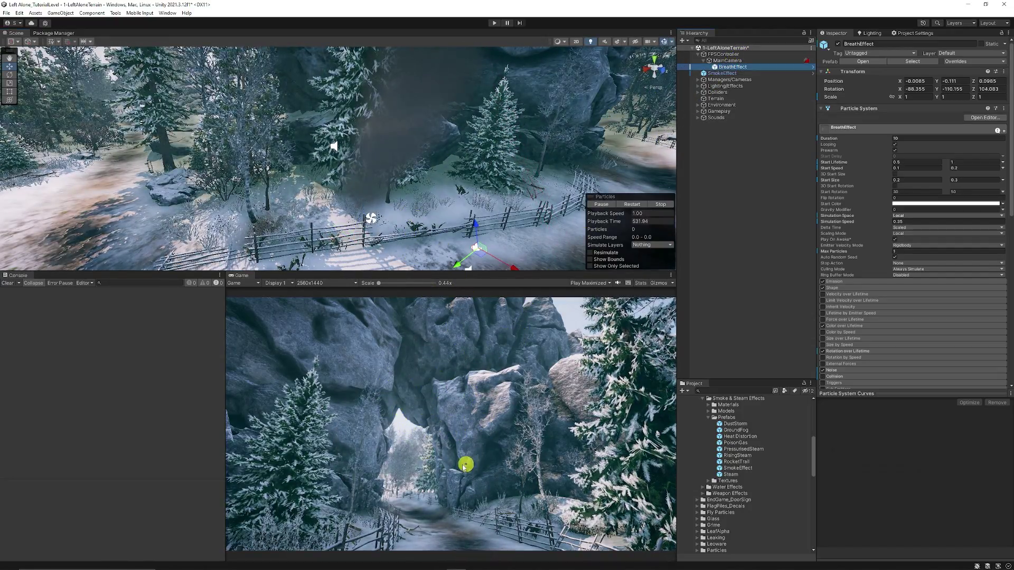
# Set SmokeEffect's minimum Start Lifetime to 0.5 and stop the particle playback.
pyautogui.click(487, 149)
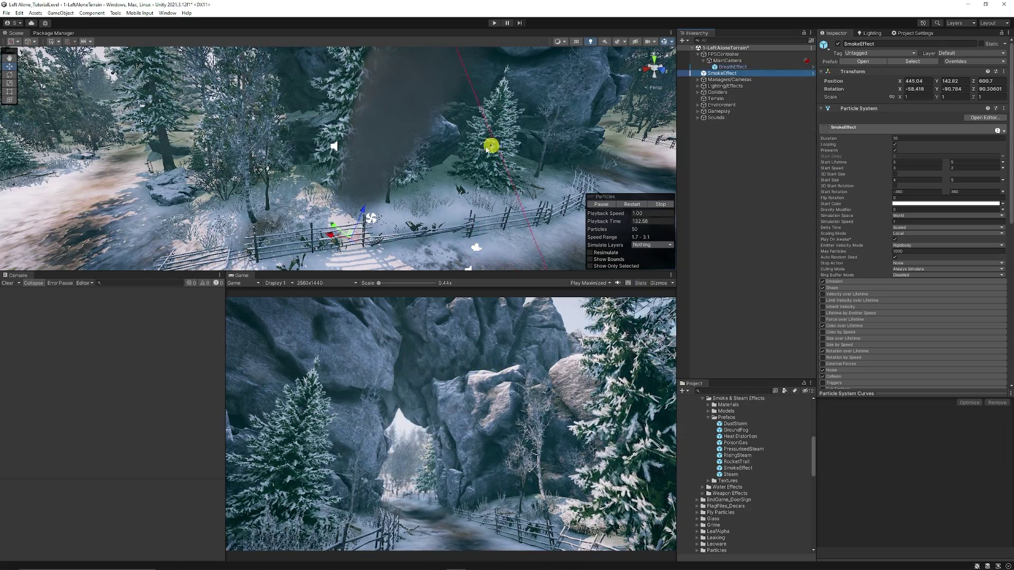
pyautogui.click(913, 164)
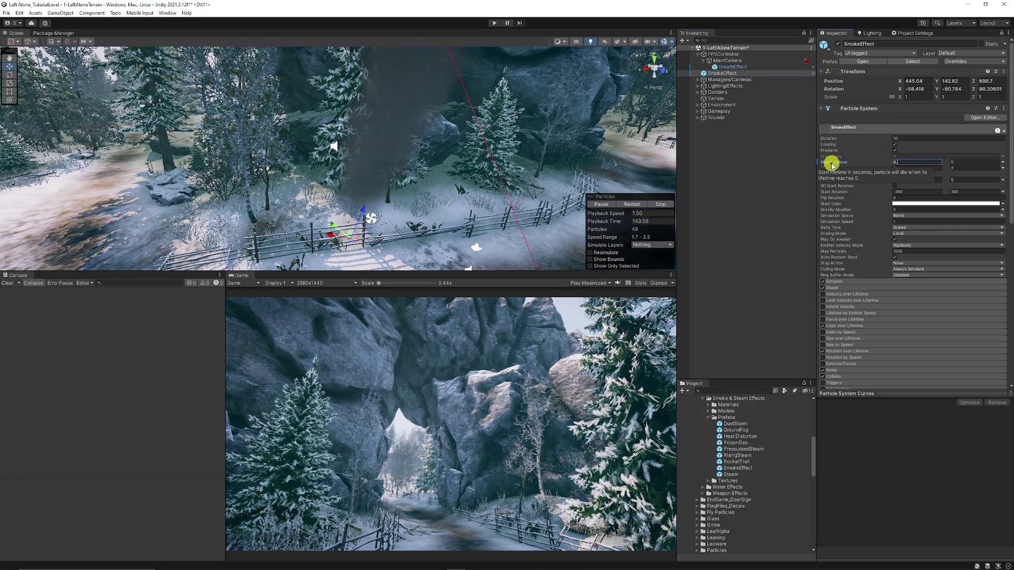
pyautogui.write('0.5')
pyautogui.press('Tab')
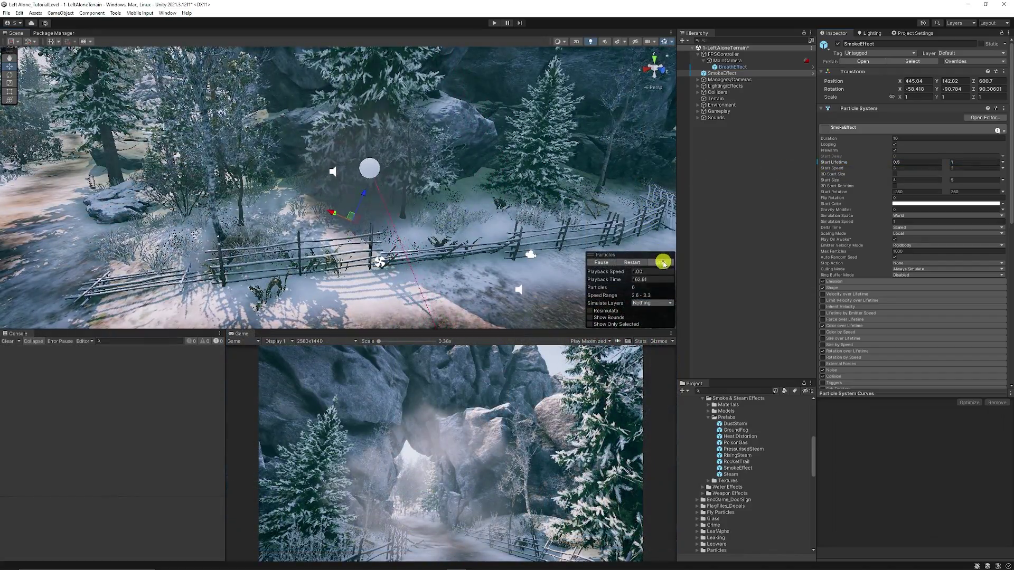
pyautogui.click(661, 261)
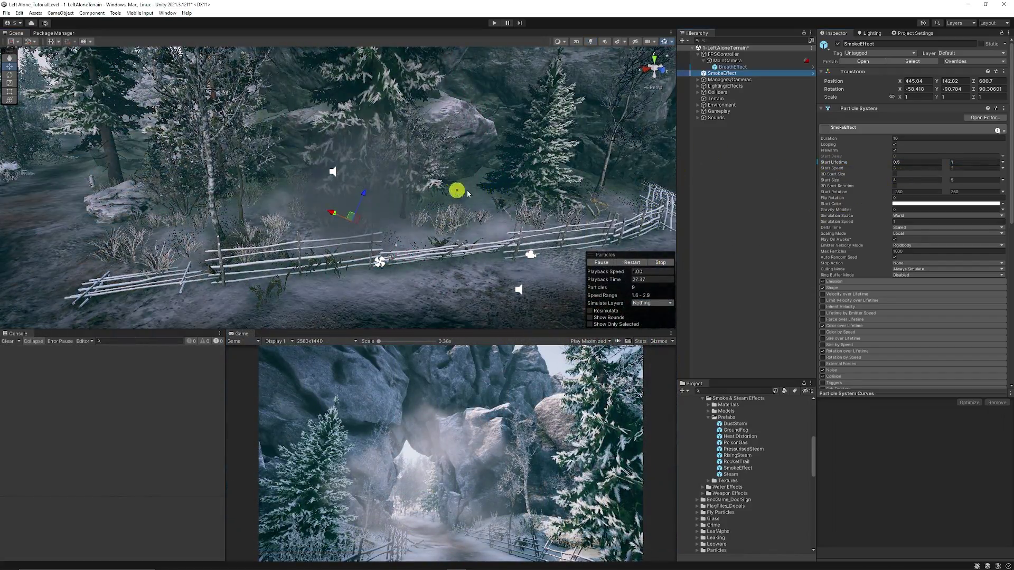
# Set SmokeEffect's Start Speed to a random range of 0.1 to 0.2.
pyautogui.click(905, 168)
pyautogui.write('0')
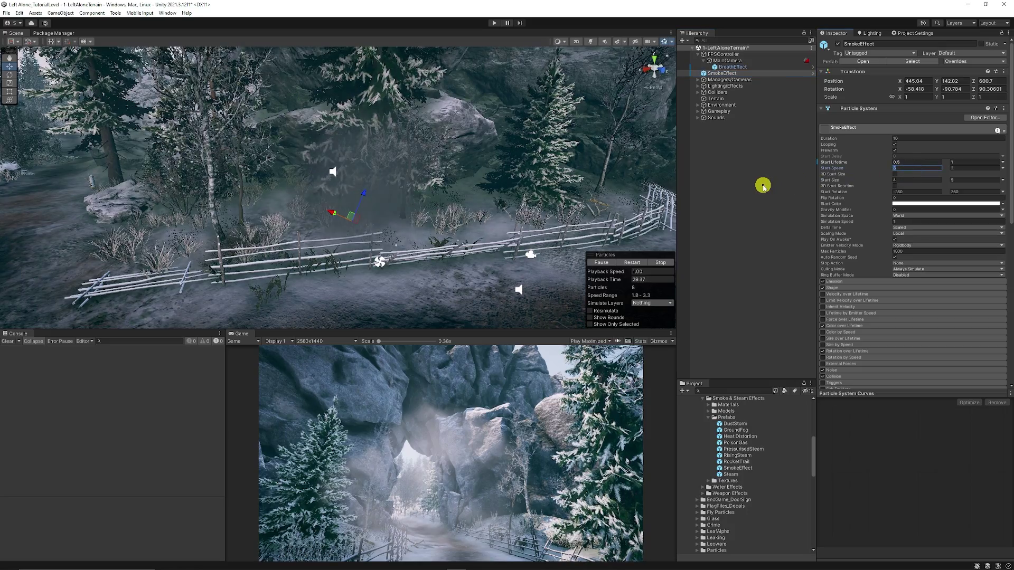
pyautogui.write('.1')
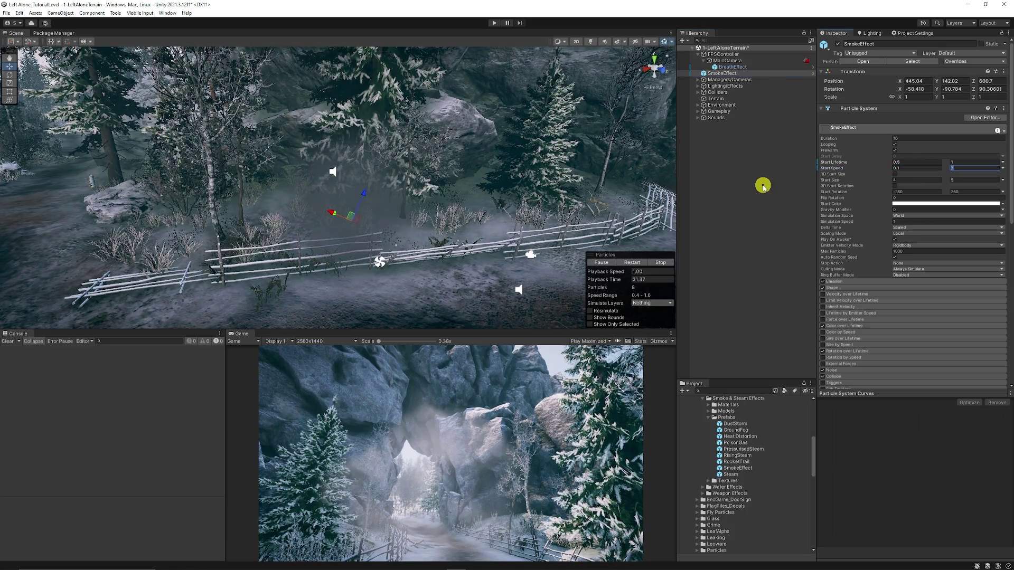
pyautogui.press('Tab')
pyautogui.write('0.2')
pyautogui.click(1002, 168)
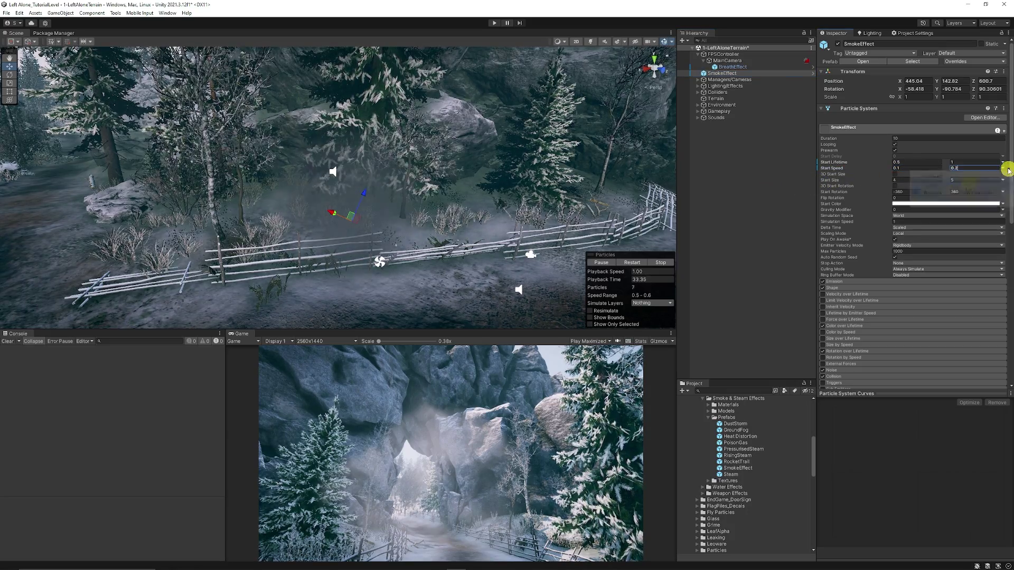
pyautogui.click(775, 210)
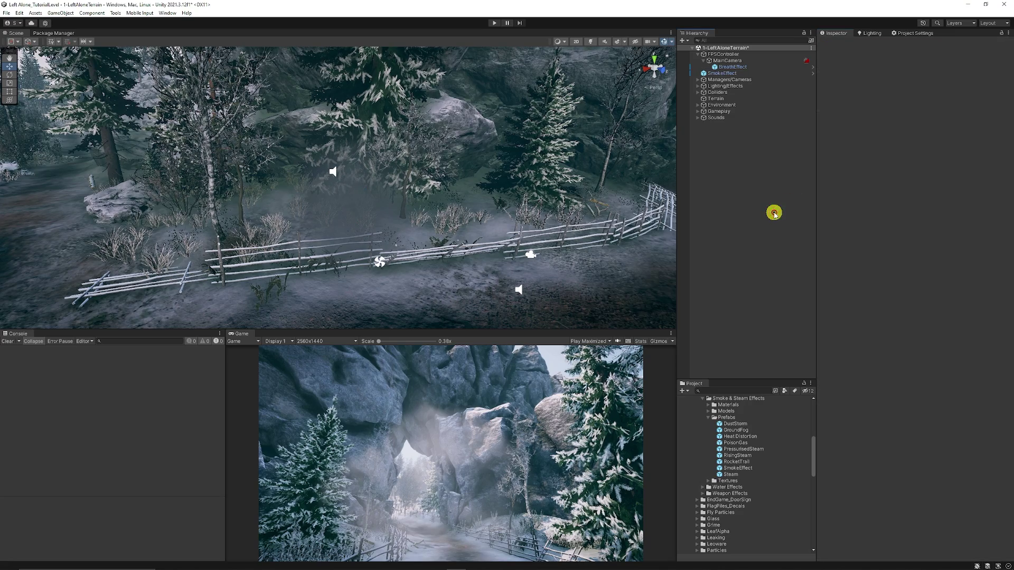
# Lower SmokeEffect's minimum Start Size, entering 0.0, for smaller smoke particles.
pyautogui.click(730, 74)
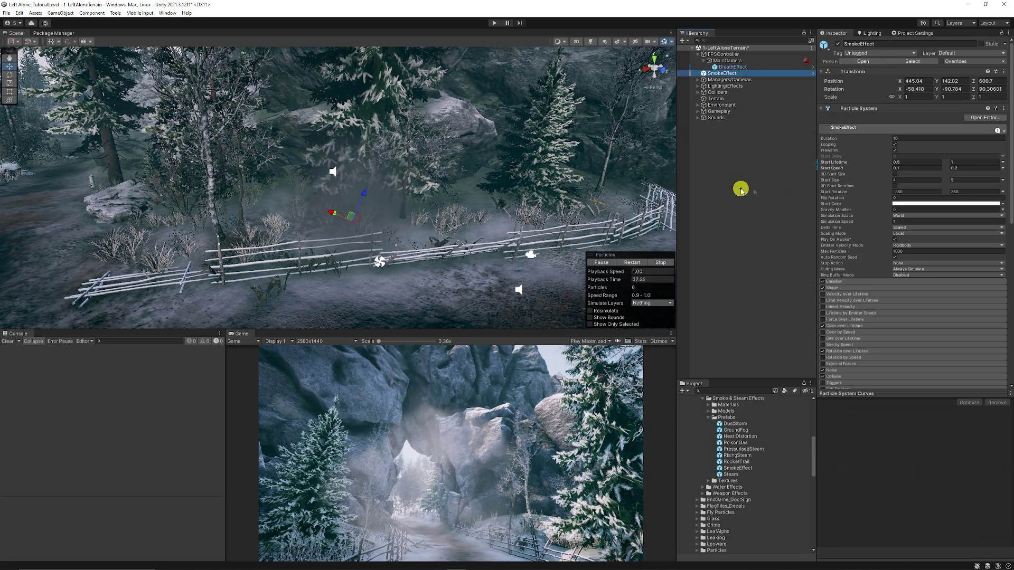
pyautogui.click(922, 181)
pyautogui.write('0.02')
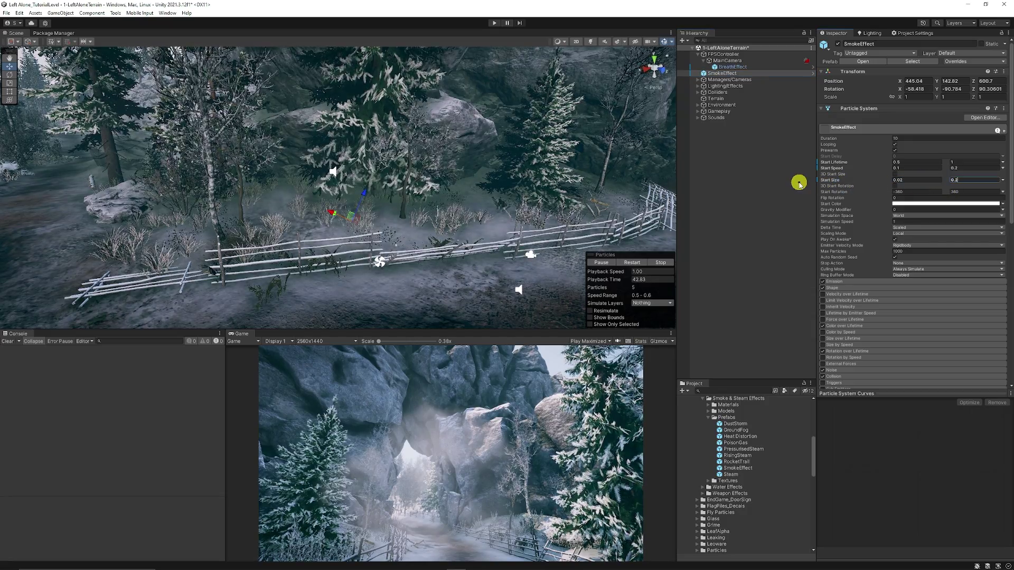
pyautogui.moveTo(524, 257); pyautogui.dragTo(449, 227, button='middle')
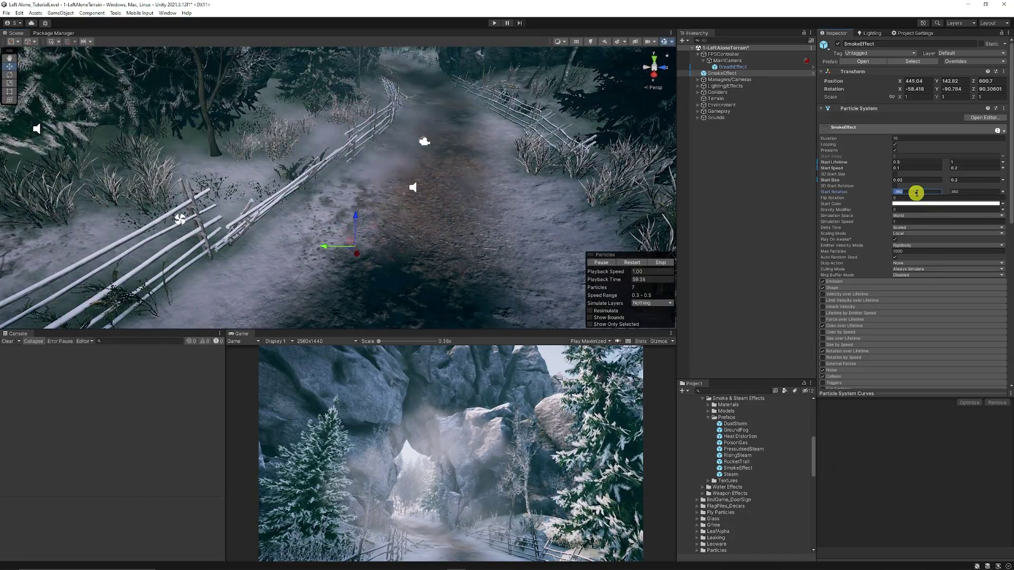
# Set SmokeEffect's Start Rotation to a random range of 30 to 50.
pyautogui.write('30')
pyautogui.press('Tab')
pyautogui.write('50')
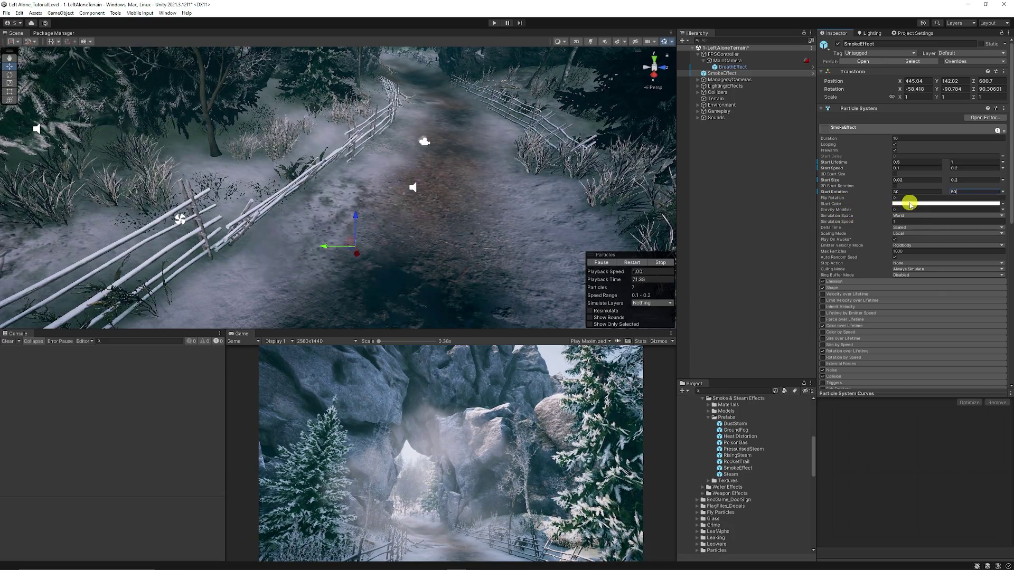
# Set Simulation Speed to 0.35 and Simulation Space to Local.
pyautogui.click(903, 222)
pyautogui.write('0.35')
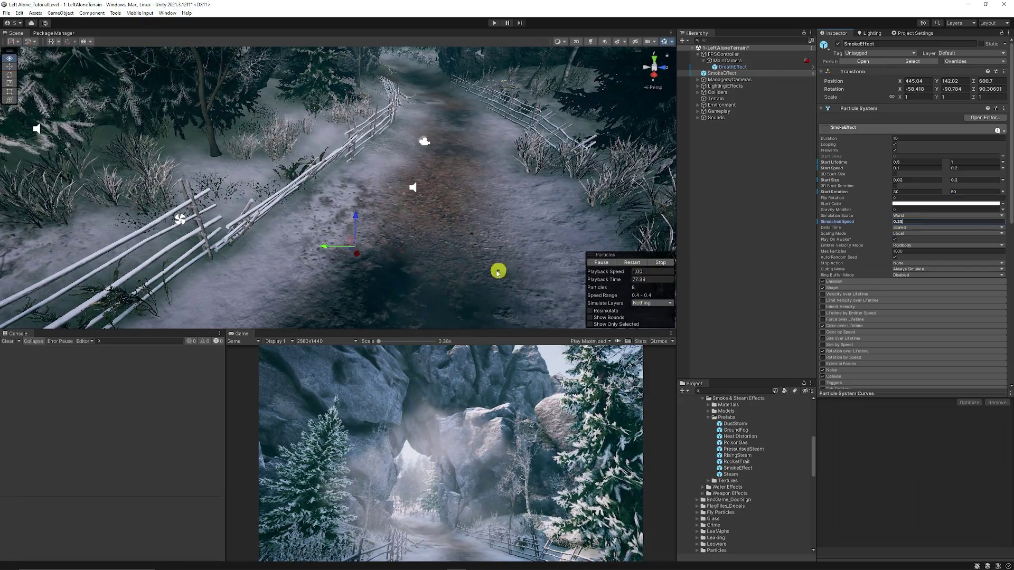
pyautogui.moveTo(498, 270); pyautogui.dragTo(475, 222, button='right')
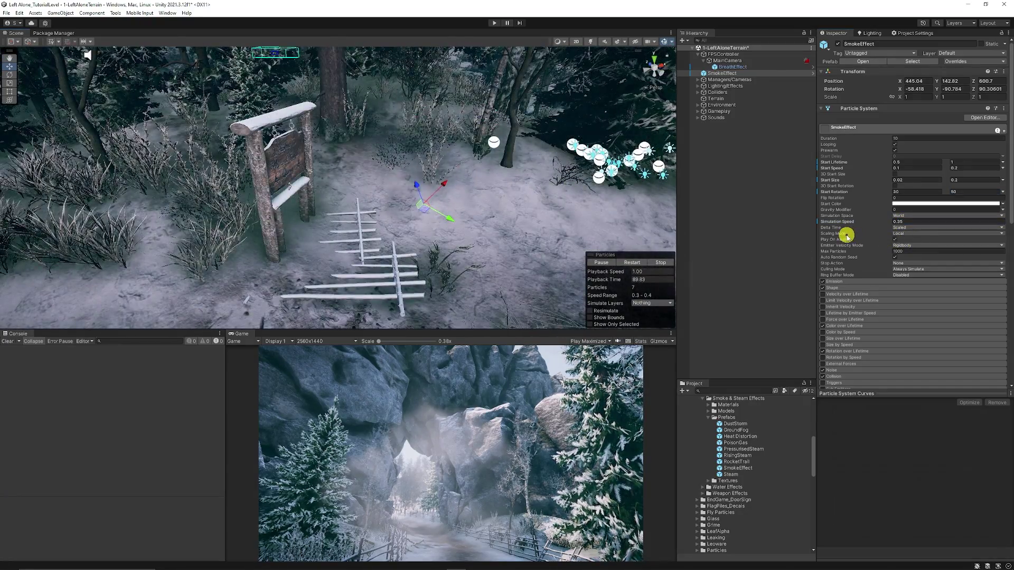
pyautogui.click(911, 217)
pyautogui.click(906, 223)
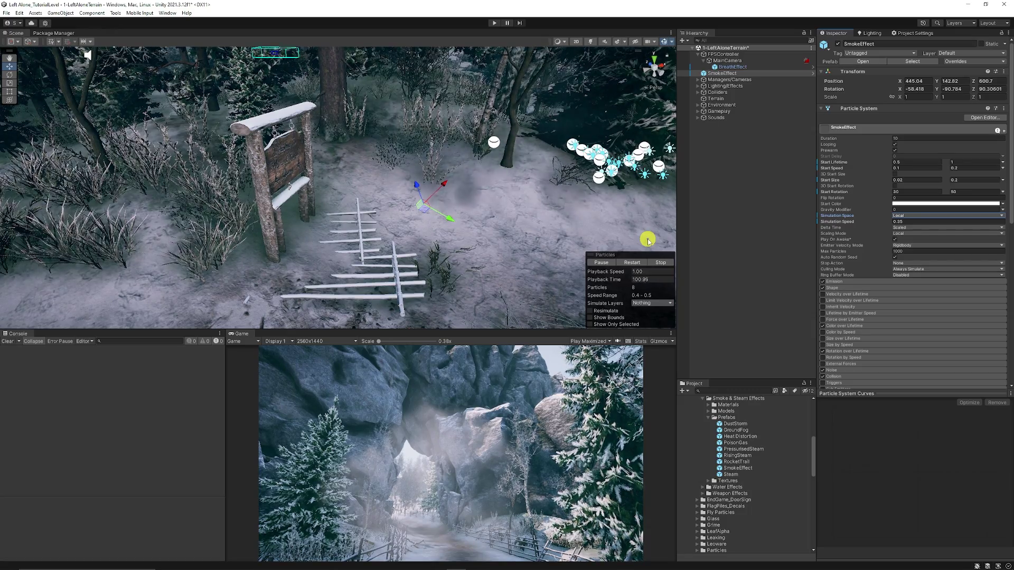
# Set Emission Rate over Time to random 1–2 and add a 30-particle burst.
pyautogui.click(855, 128)
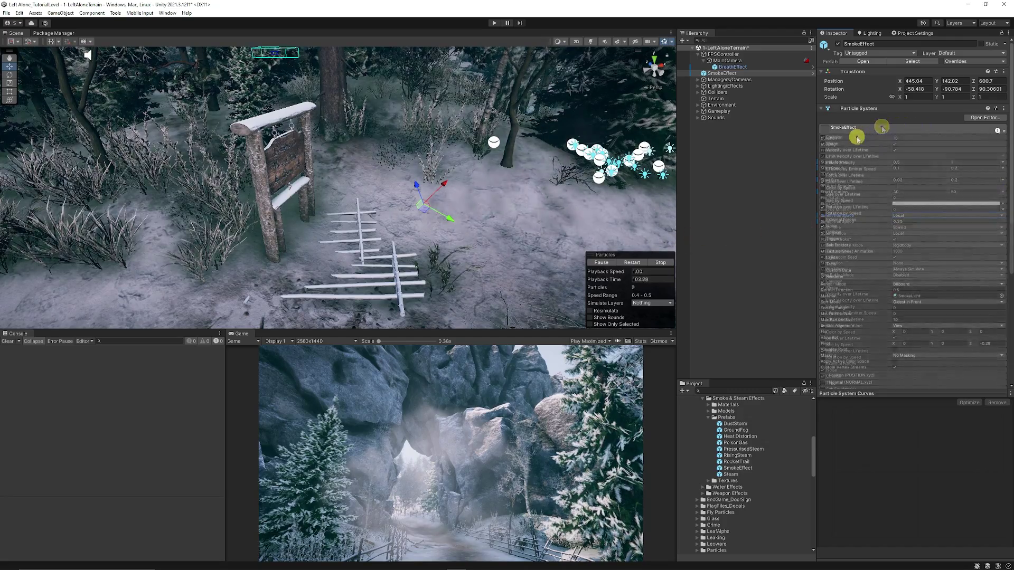
pyautogui.click(856, 137)
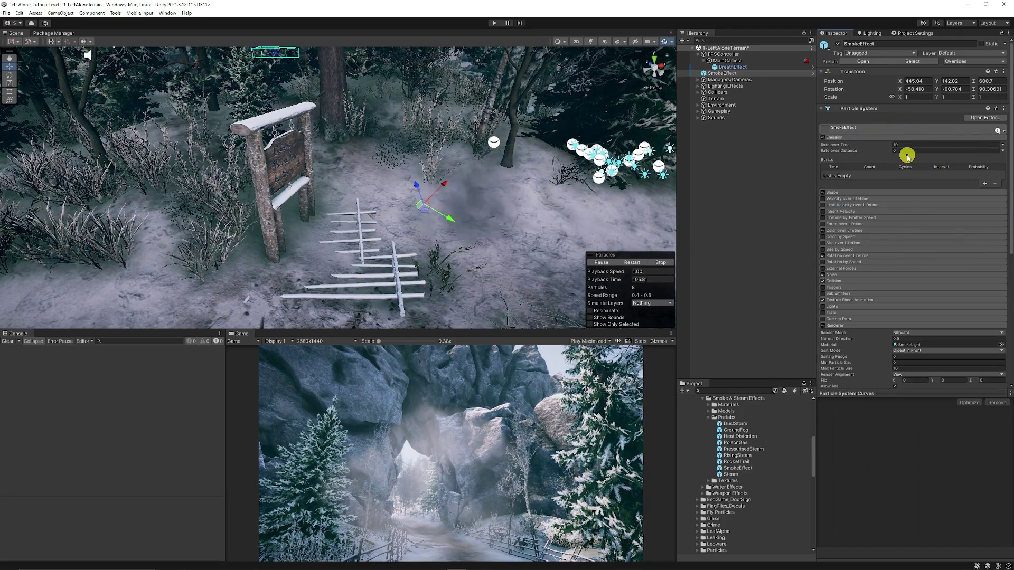
pyautogui.click(1002, 146)
pyautogui.click(961, 164)
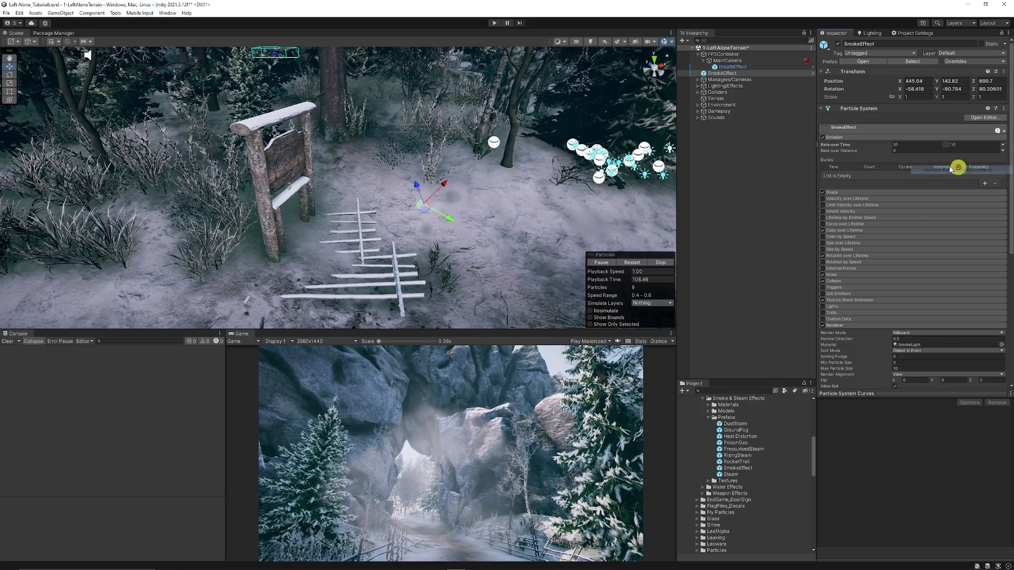
pyautogui.click(905, 146)
pyautogui.write('1')
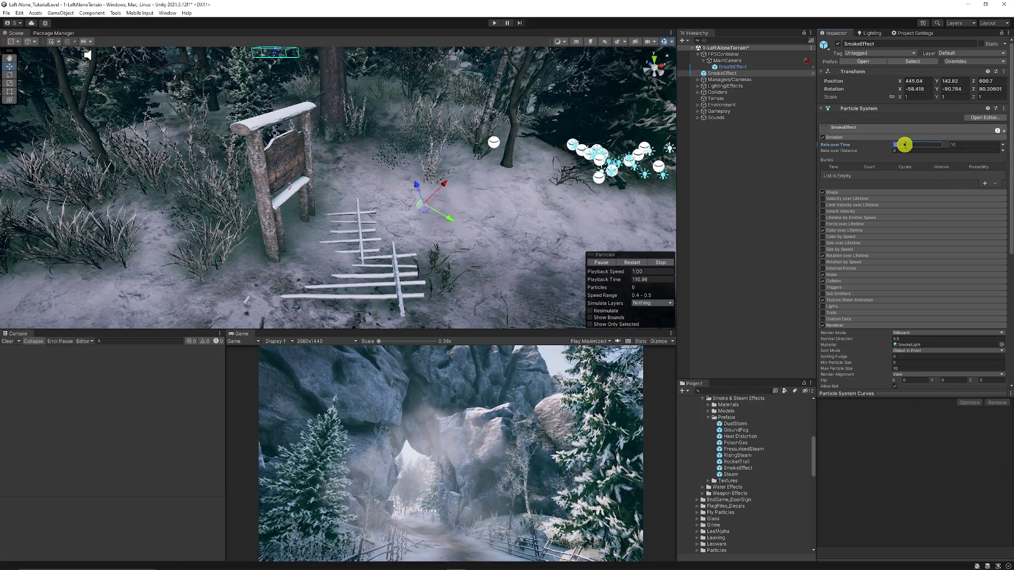
pyautogui.press('Tab')
pyautogui.write('2')
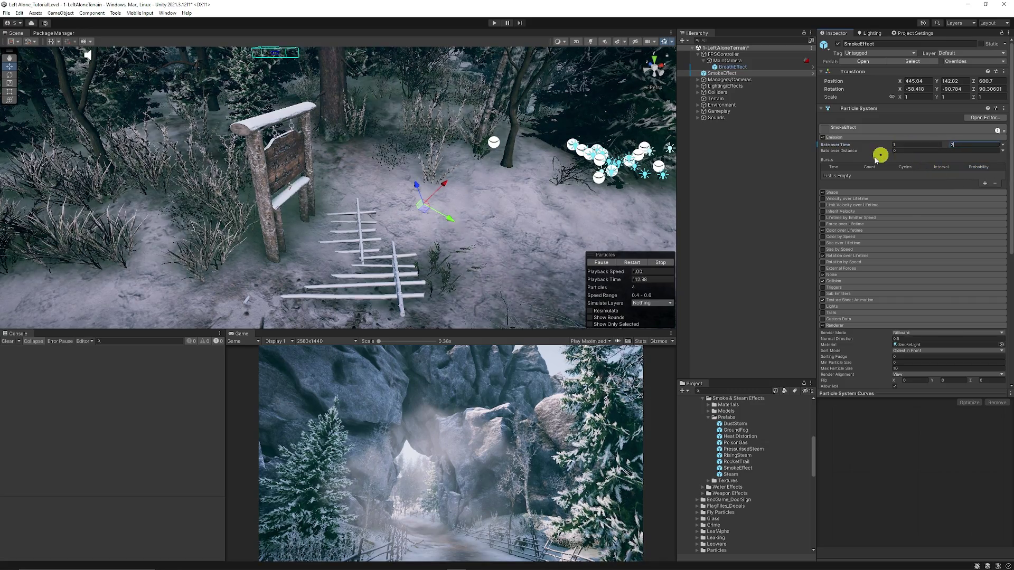
pyautogui.click(986, 184)
pyautogui.click(934, 177)
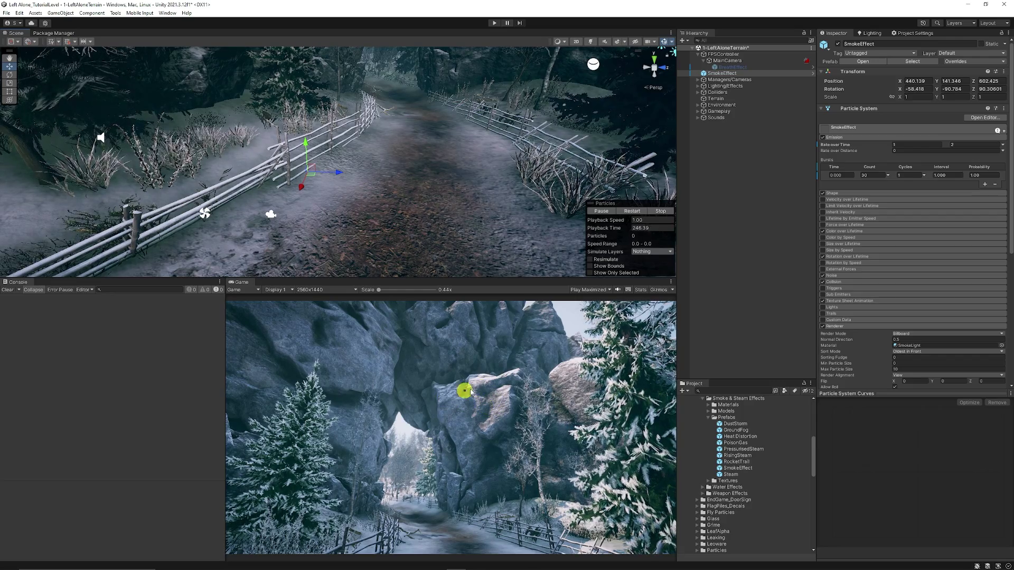
# Set the Shape emitter to Angle 0, Radius 0.03, Radius Thickness 0.5, Scale Z 0.5.
pyautogui.click(844, 137)
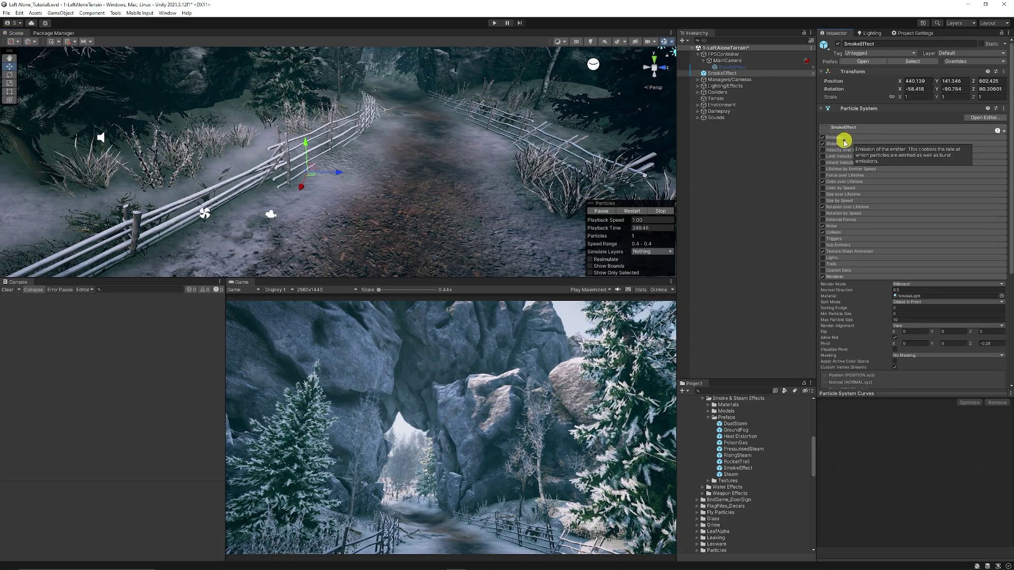
pyautogui.click(843, 144)
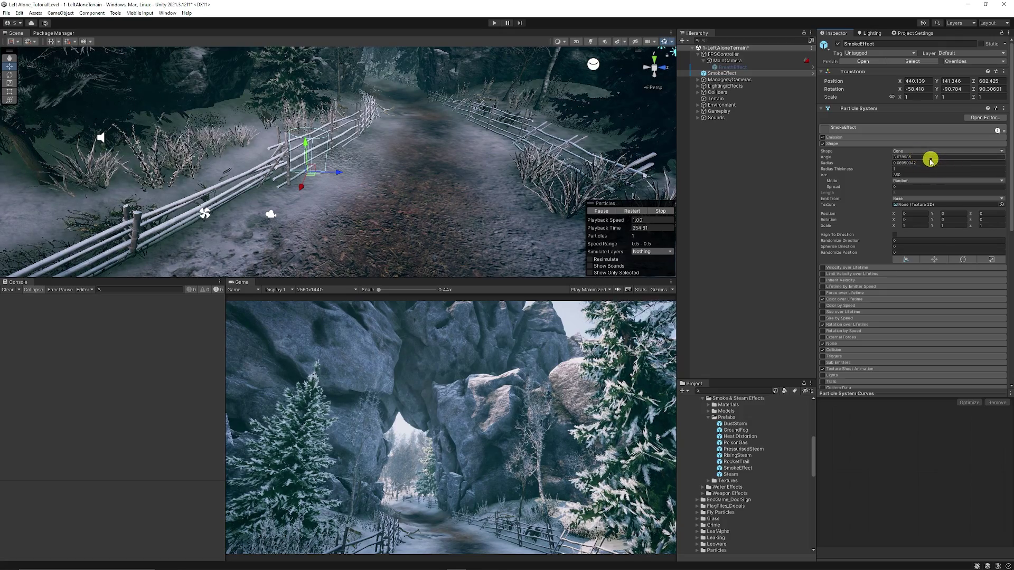
pyautogui.write('0')
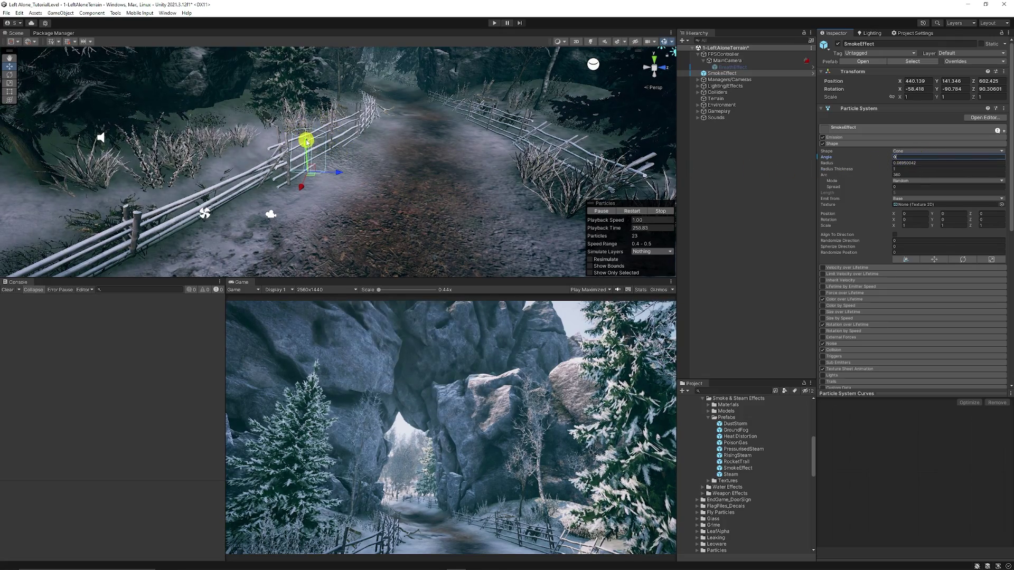
pyautogui.click(929, 164)
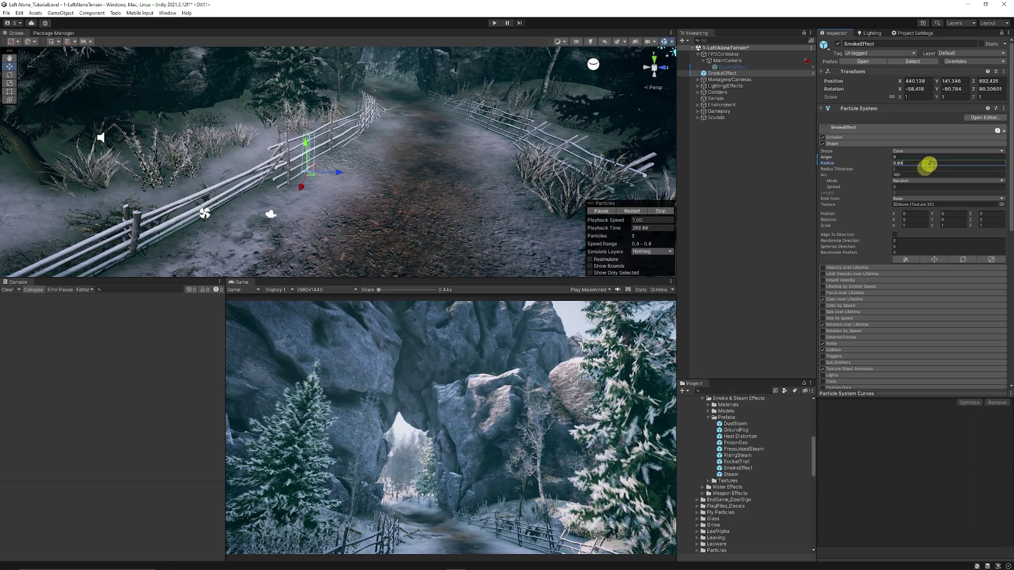
pyautogui.click(903, 169)
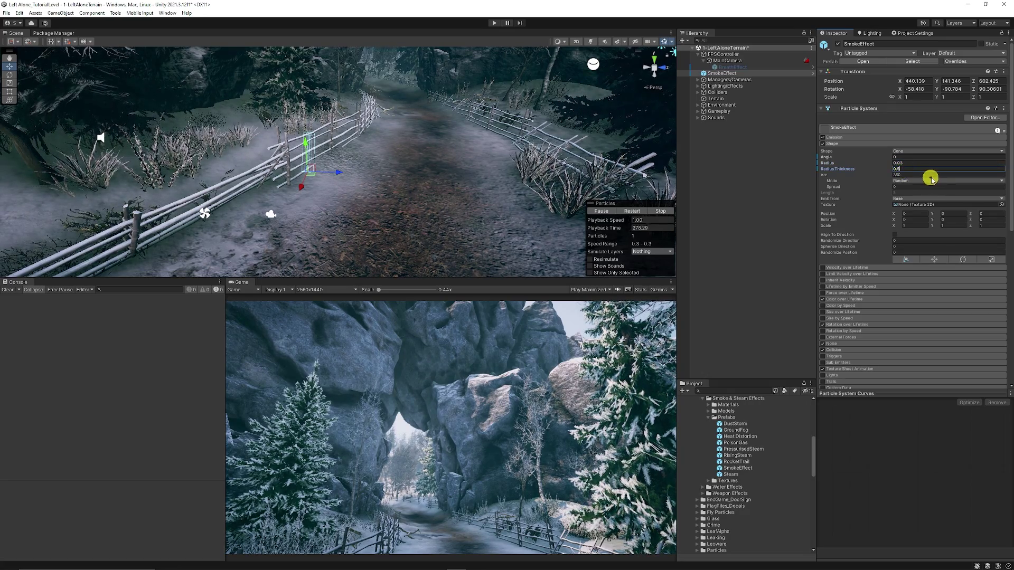
pyautogui.click(918, 225)
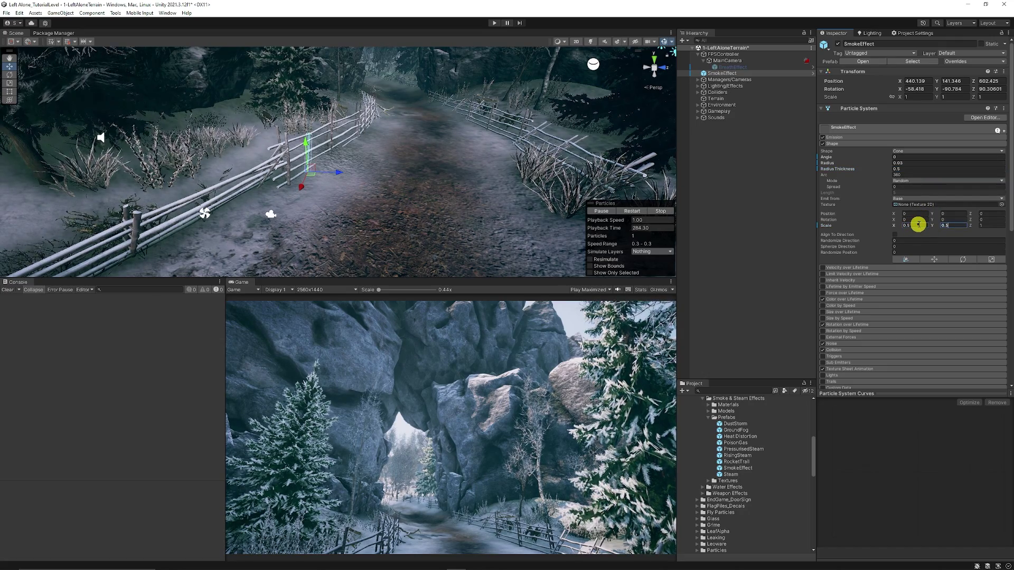
pyautogui.press('Tab')
pyautogui.write('0.5')
pyautogui.keyDown('alt'); pyautogui.moveTo(340, 190); pyautogui.dragTo(302, 195); pyautogui.keyUp('alt')
# Inspect the Color over Lifetime gradient and the Rotation over Lifetime settings.
pyautogui.click(855, 144)
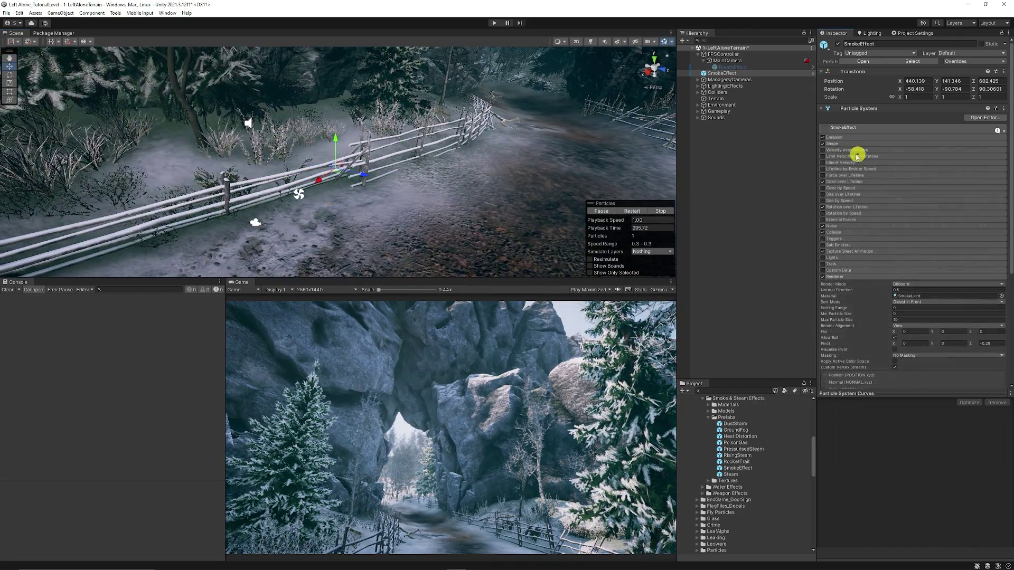
pyautogui.click(852, 183)
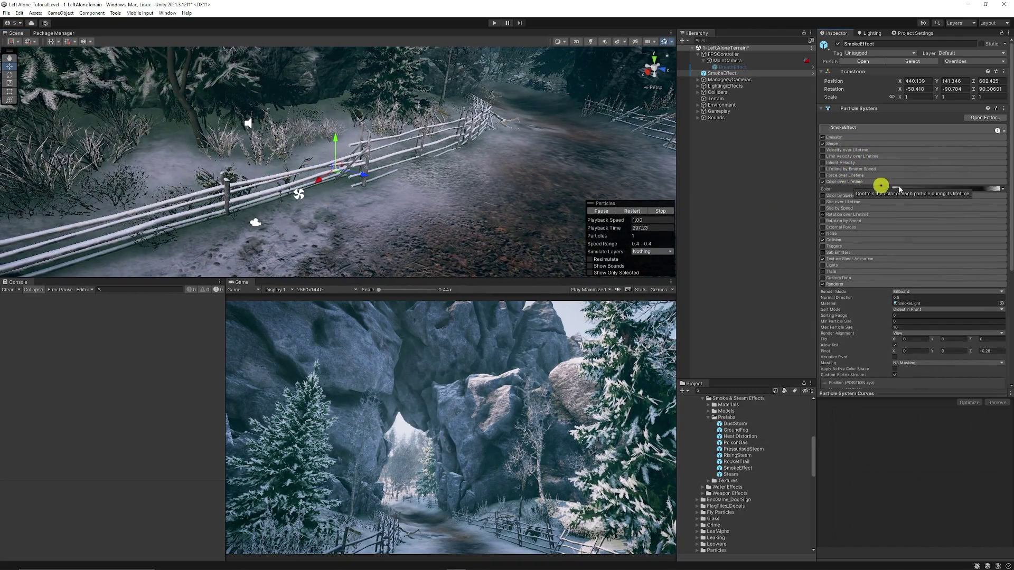
pyautogui.click(951, 190)
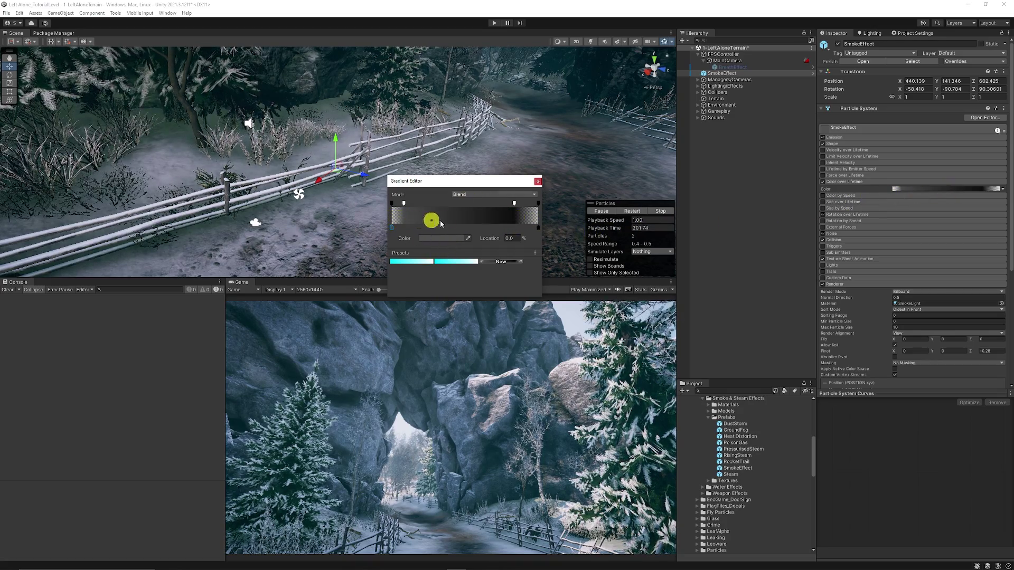
pyautogui.click(538, 181)
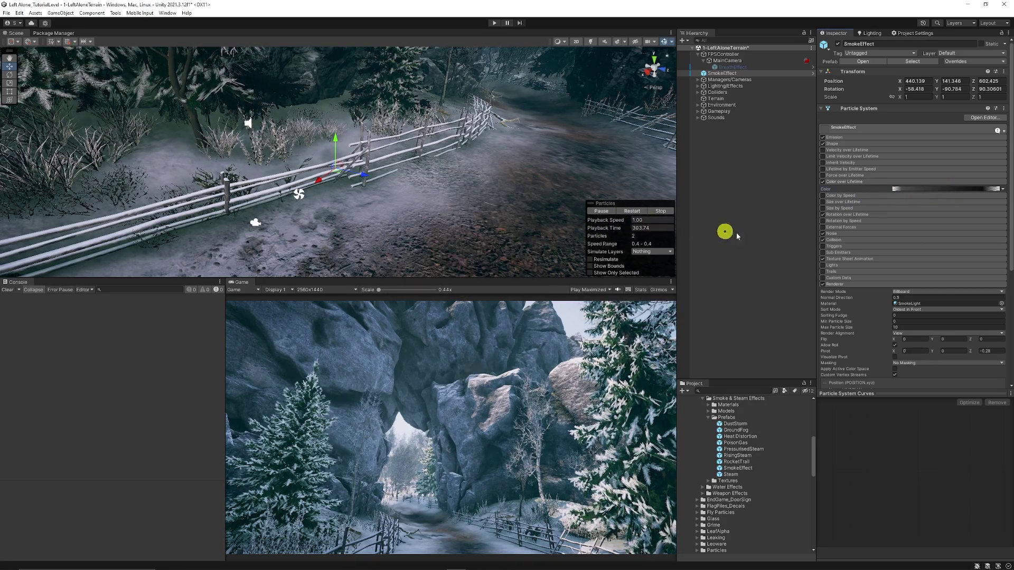
pyautogui.click(853, 182)
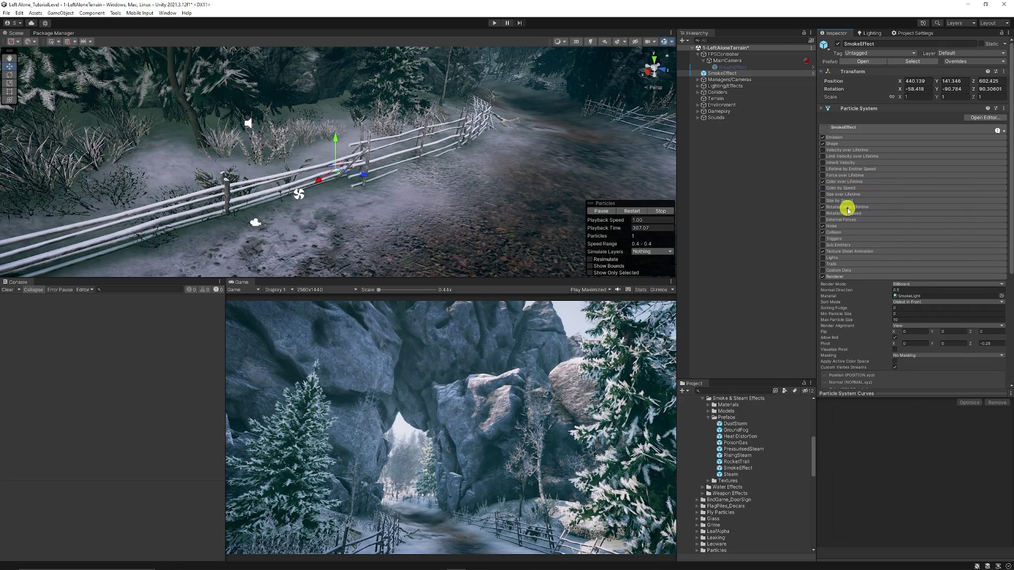
pyautogui.click(846, 206)
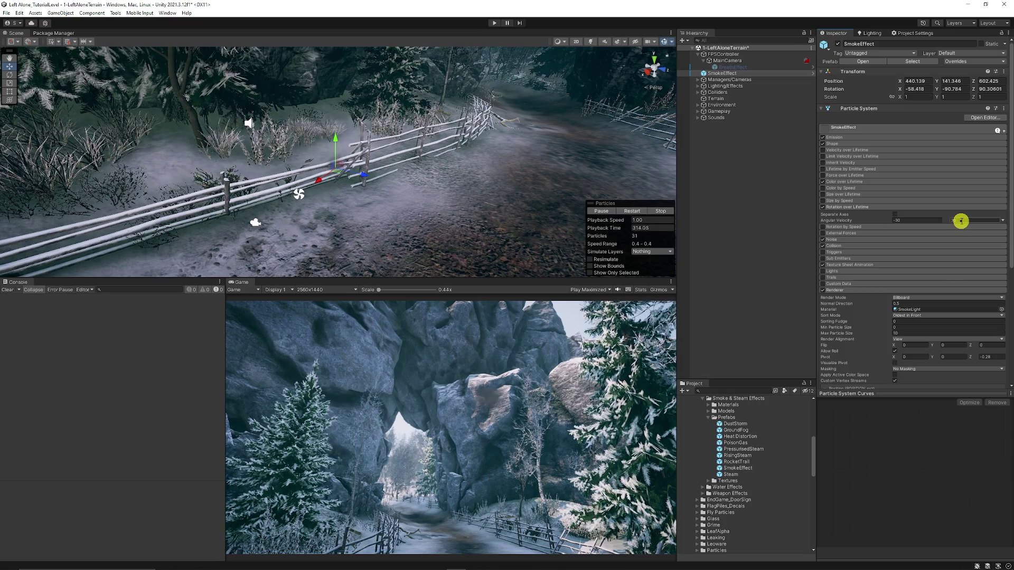
pyautogui.click(850, 207)
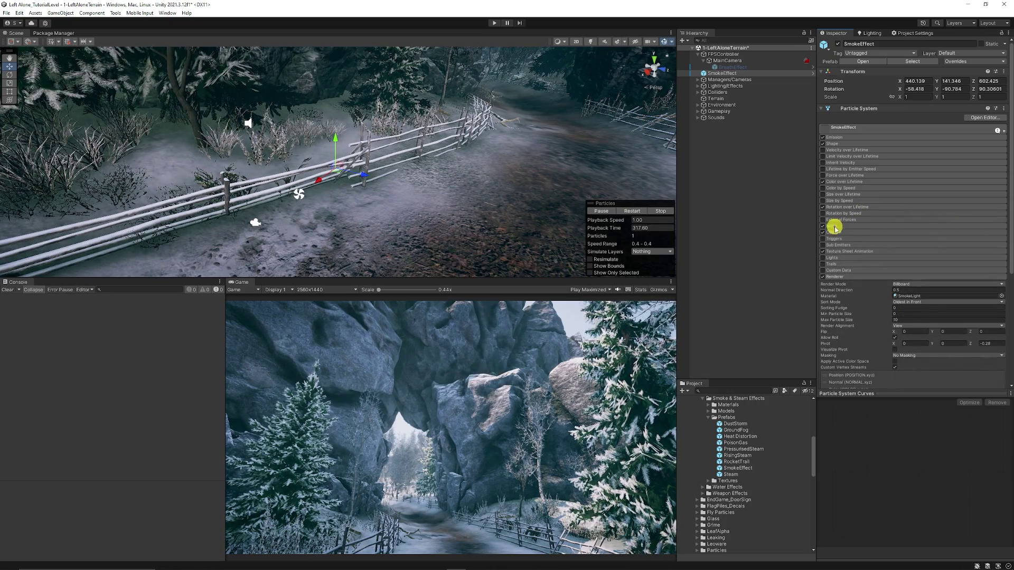
# Lower the Noise module's Strength to a small value starting with 0.
pyautogui.click(835, 226)
pyautogui.click(915, 239)
pyautogui.write('0.05')
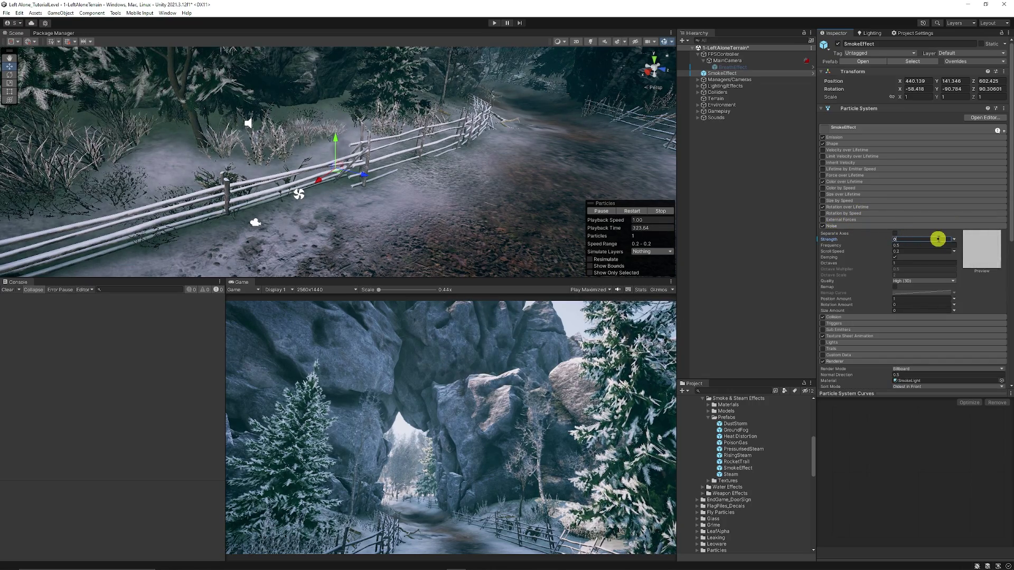
pyautogui.click(861, 226)
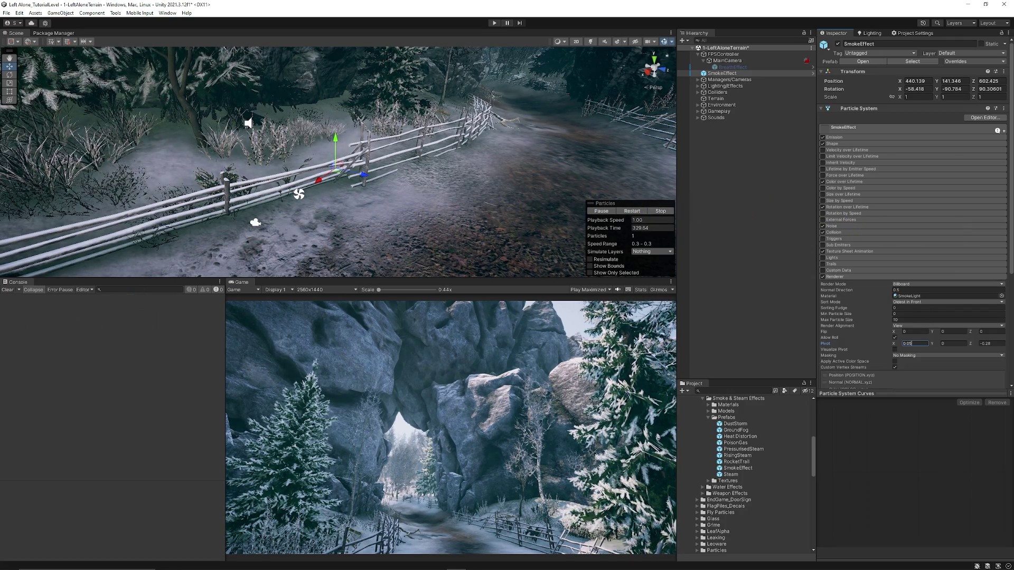
pyautogui.click(843, 252)
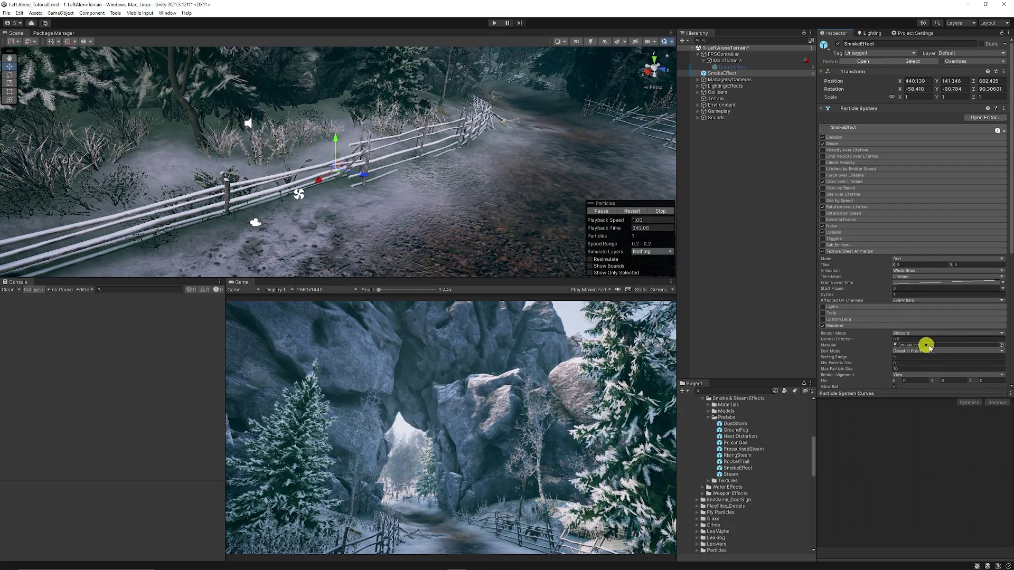
# Locate the renderer's SmokeLight material in the Project window and open its settings.
pyautogui.scroll(-2, 919, 338)
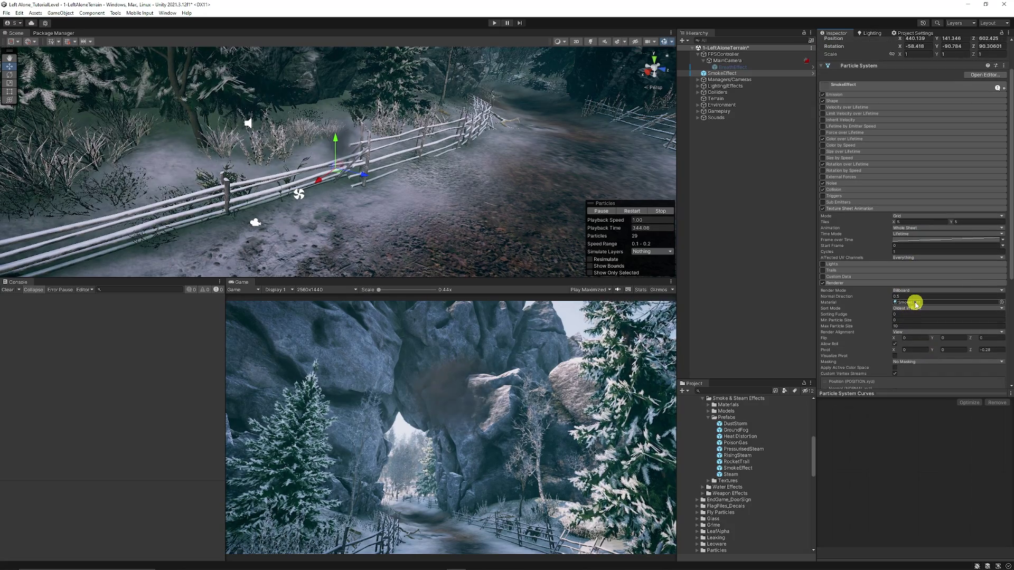
pyautogui.click(913, 302)
pyautogui.click(743, 463)
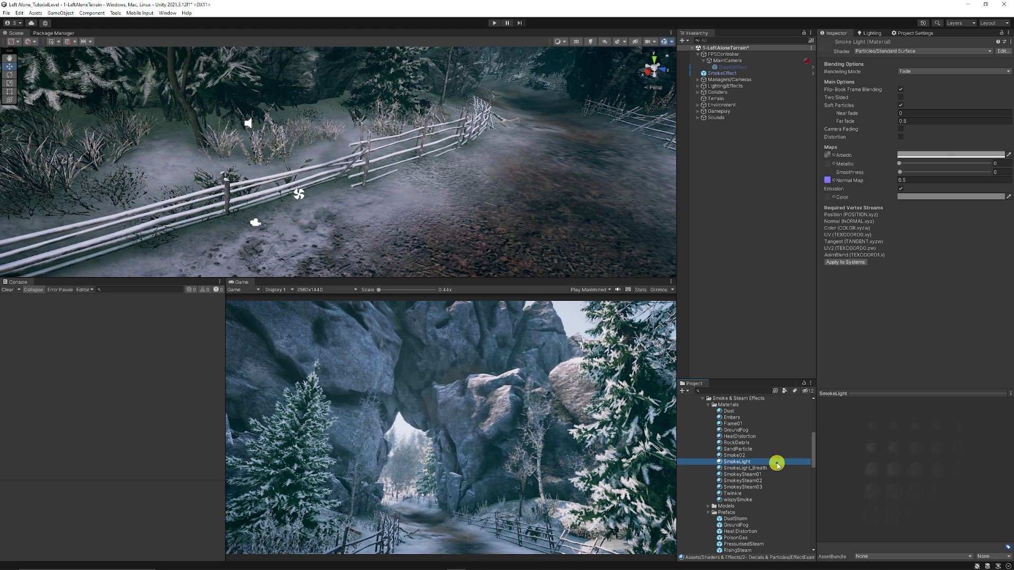
# Duplicate the SmokeLight material and name the copy SmokeLight_BreathCold.
pyautogui.hotkey('ctrl', 'd')
pyautogui.click(758, 464)
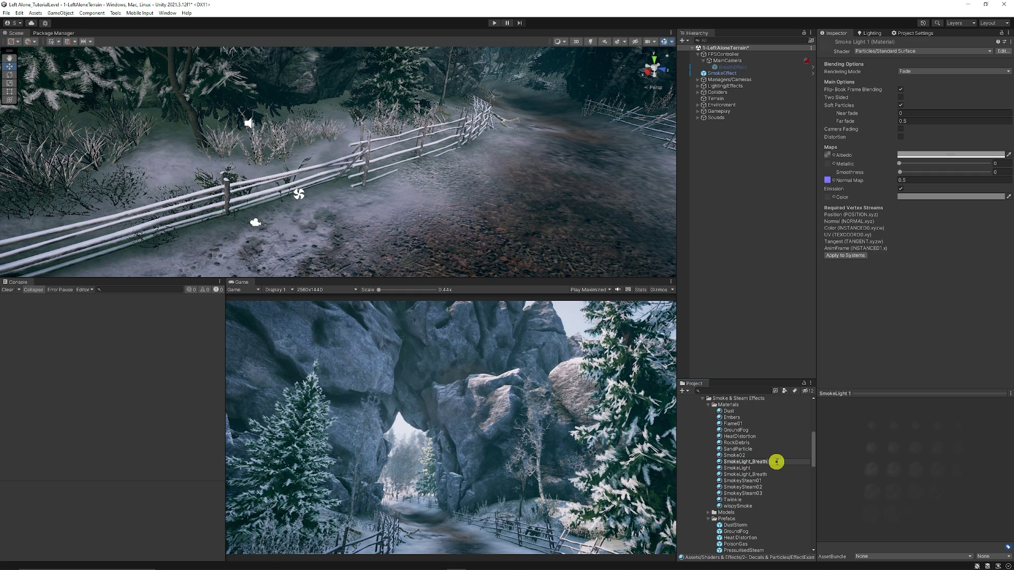
pyautogui.press('Return')
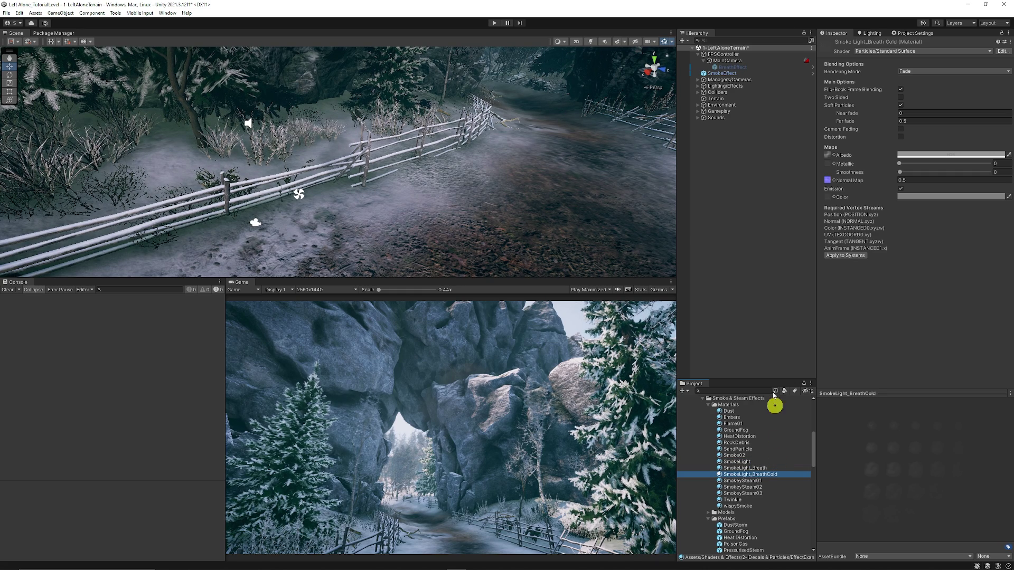
# Assign the SmokeLight_BreathCold material to the SmokeEffect particle Renderer.
pyautogui.click(721, 74)
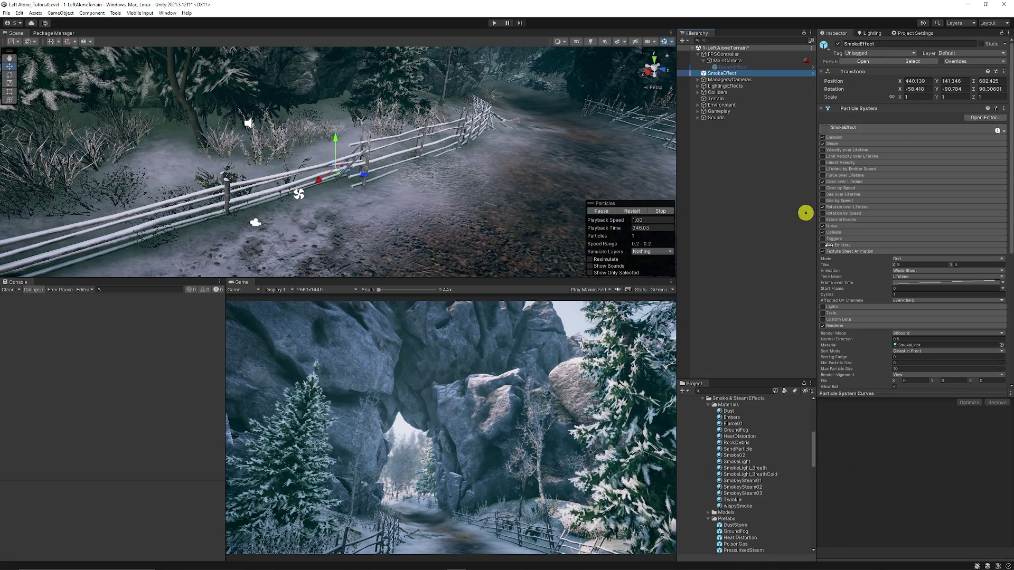
pyautogui.scroll(-3, 870, 328)
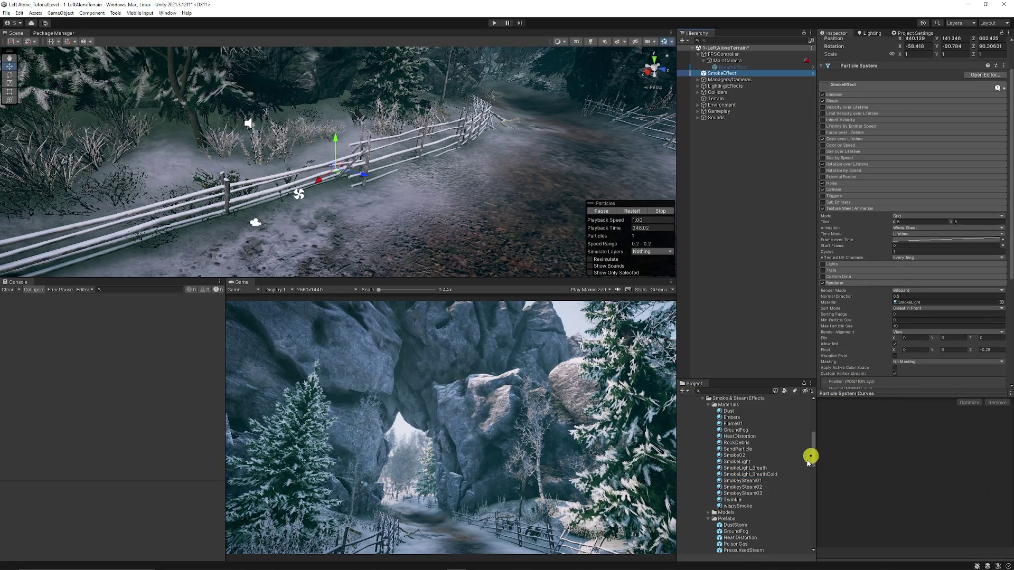
pyautogui.moveTo(768, 474); pyautogui.dragTo(915, 207)
# Change the SmokeEffect's Max Particle Size value in the Renderer.
pyautogui.scroll(-5, 920, 229)
pyautogui.click(903, 156)
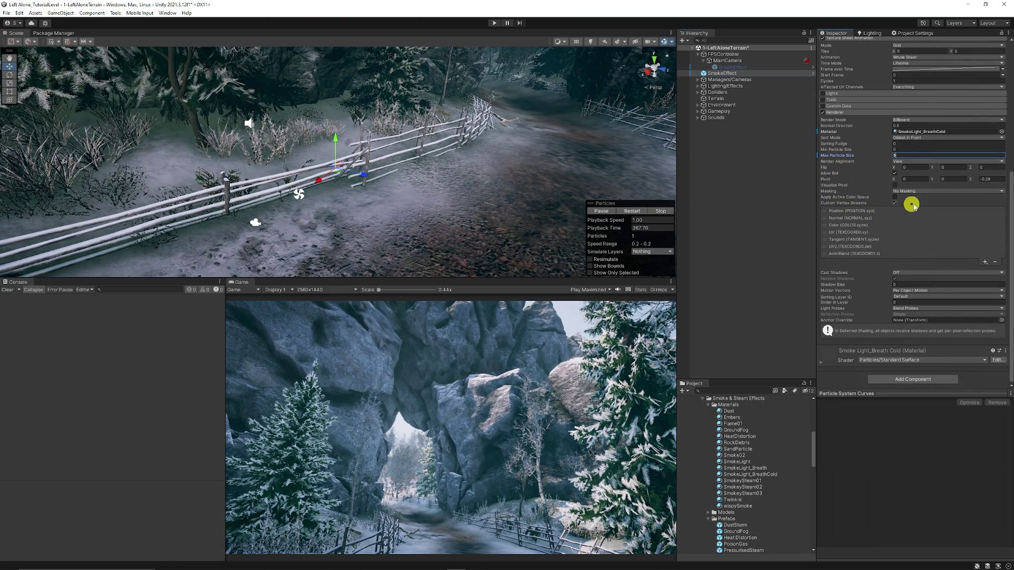
pyautogui.scroll(1, 911, 204)
pyautogui.click(931, 152)
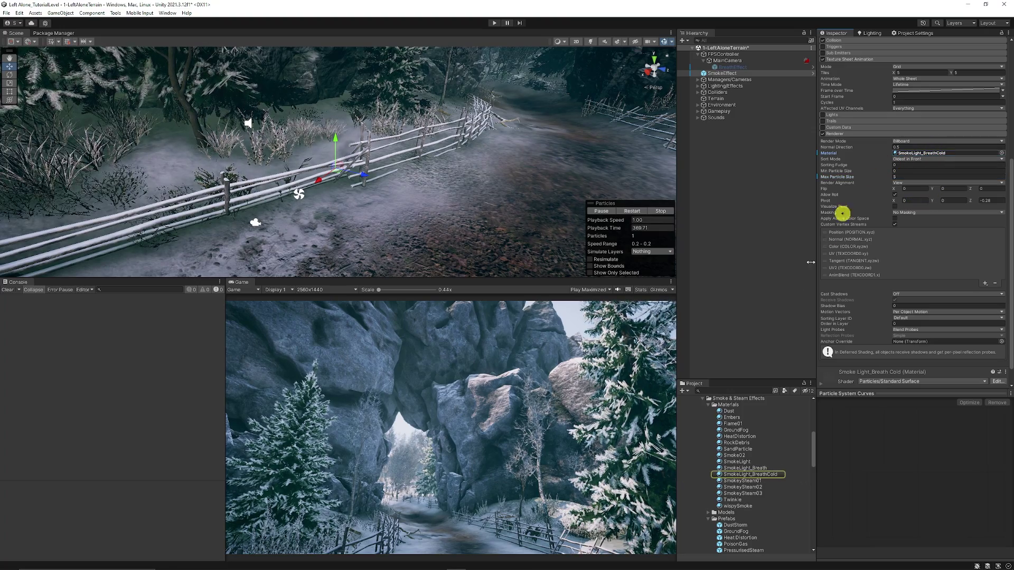
# Set the SmokeLight_BreathCold albedo colour to white with reduced alpha.
pyautogui.click(768, 474)
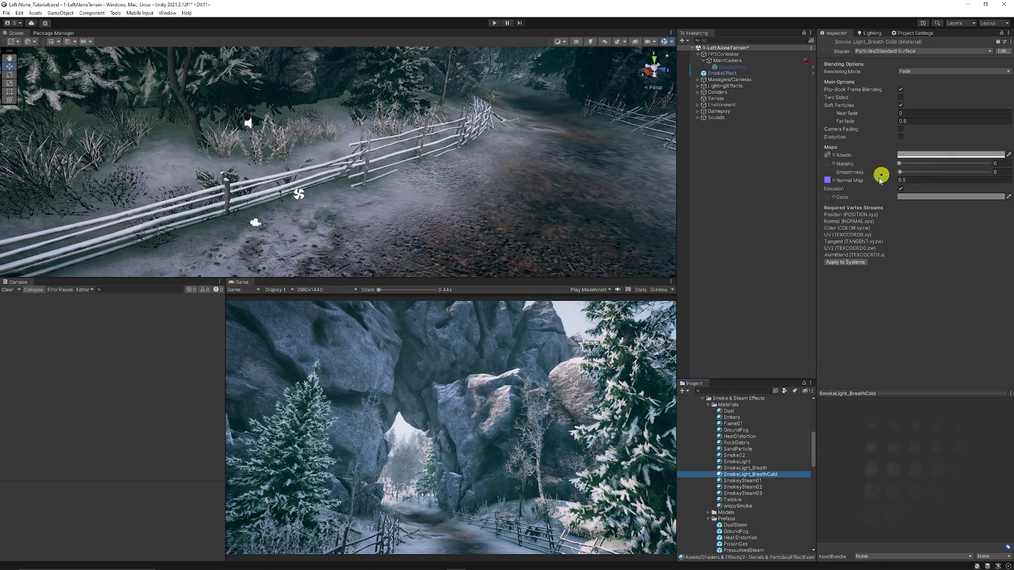
pyautogui.click(922, 154)
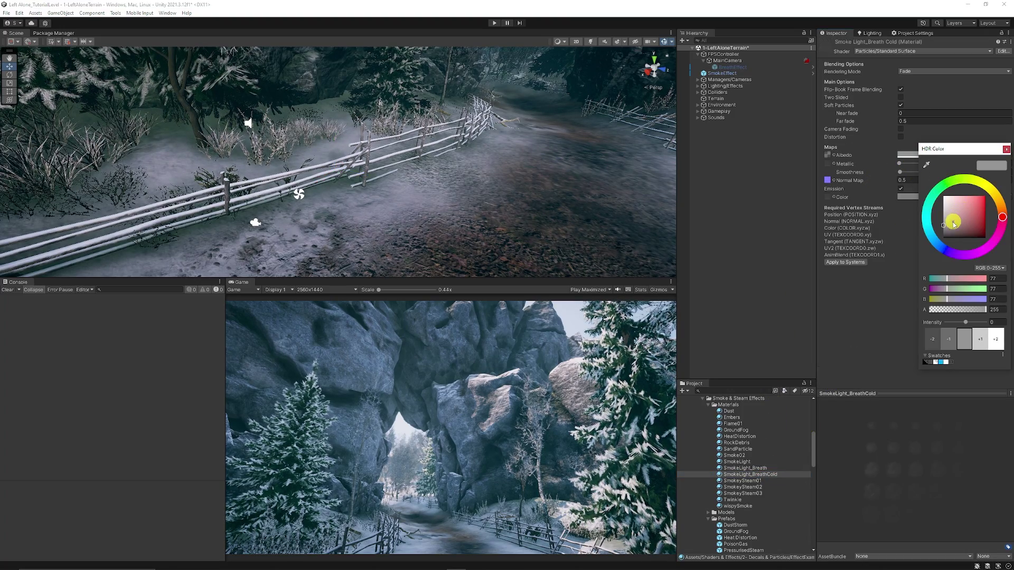
pyautogui.moveTo(949, 226); pyautogui.dragTo(944, 196)
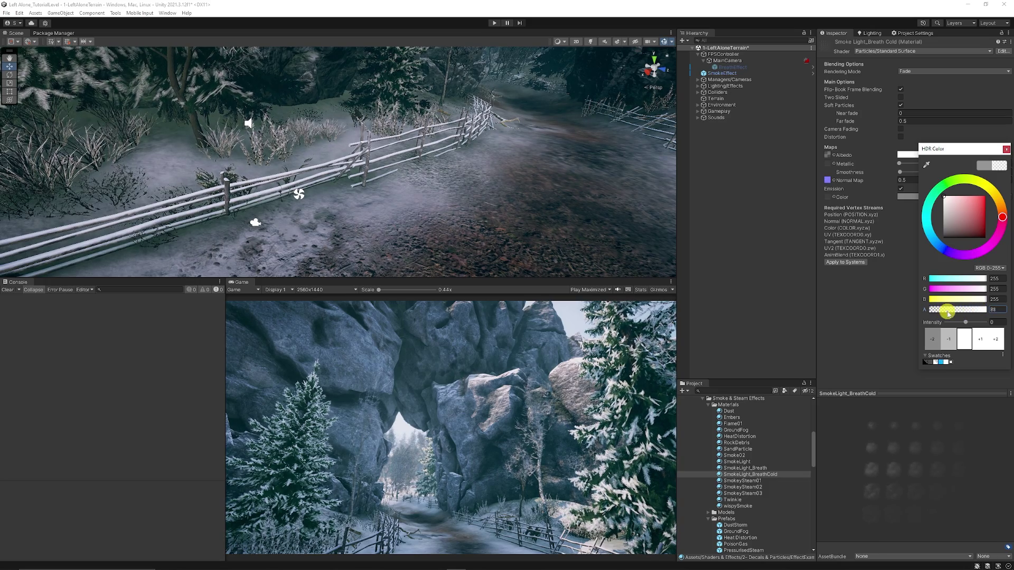
pyautogui.click(1006, 150)
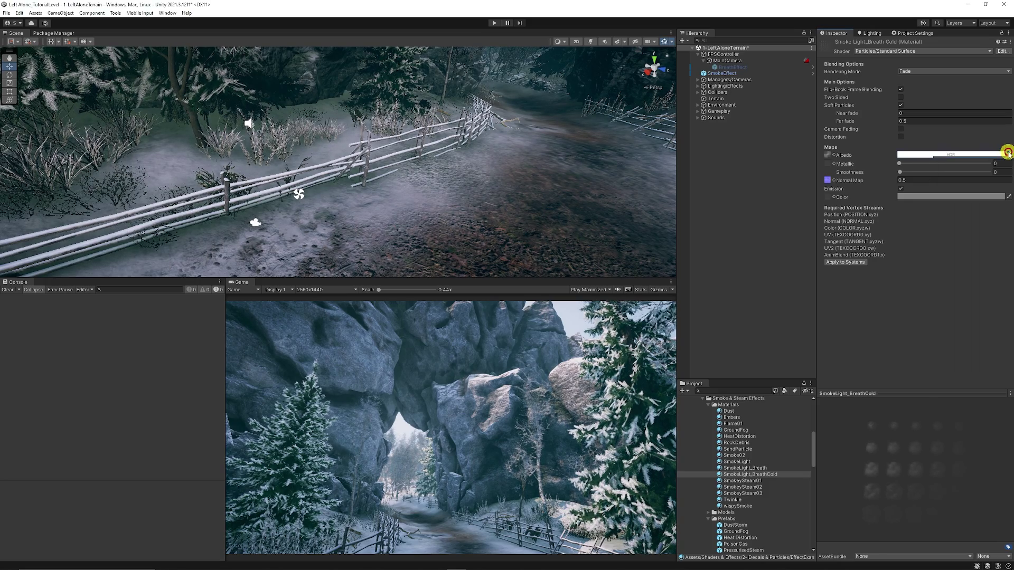
# Make the material's emission colour white, then reselect SmokeEffect to check the smoke.
pyautogui.click(739, 73)
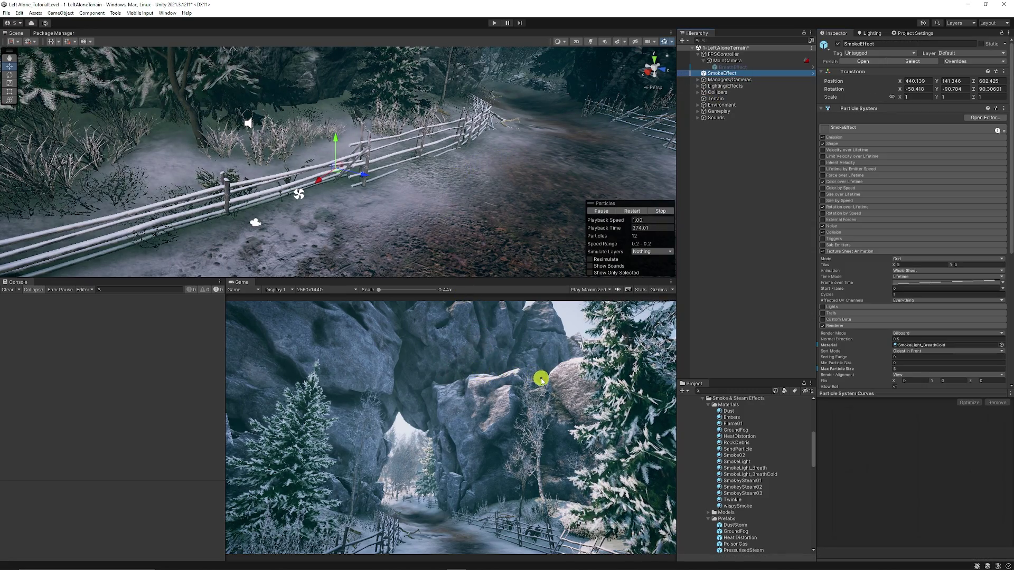
pyautogui.click(753, 474)
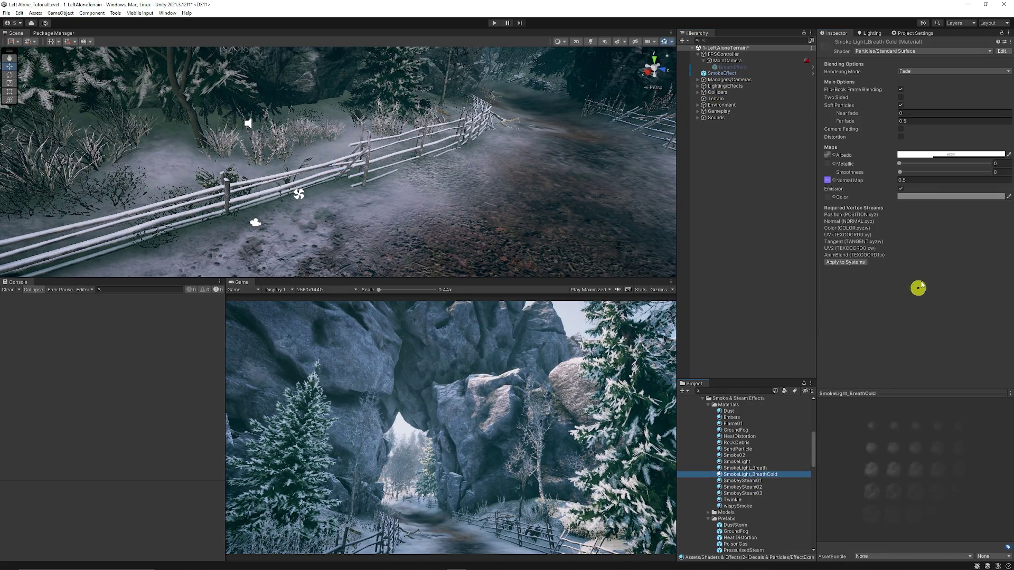
pyautogui.click(912, 199)
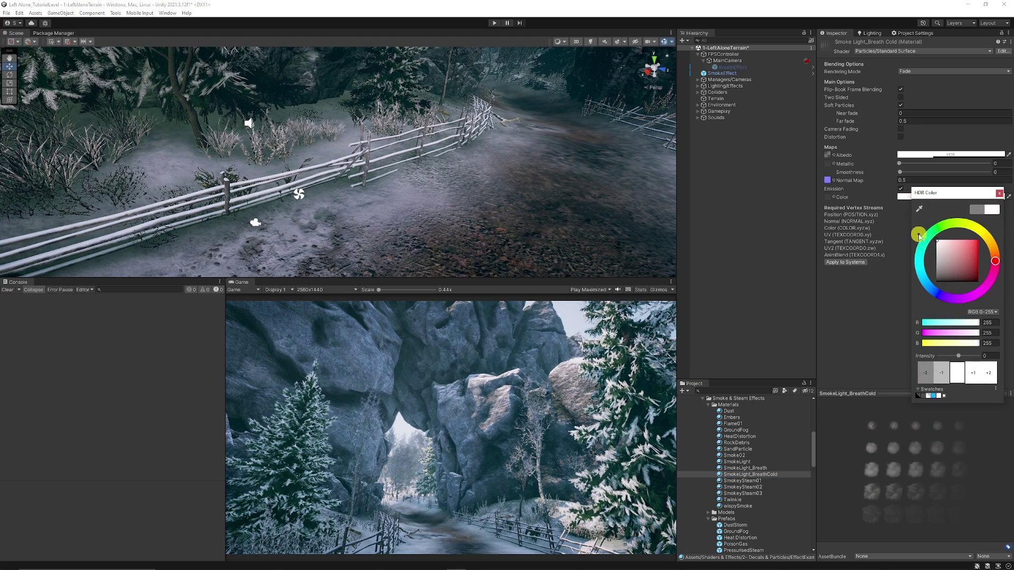
pyautogui.click(999, 195)
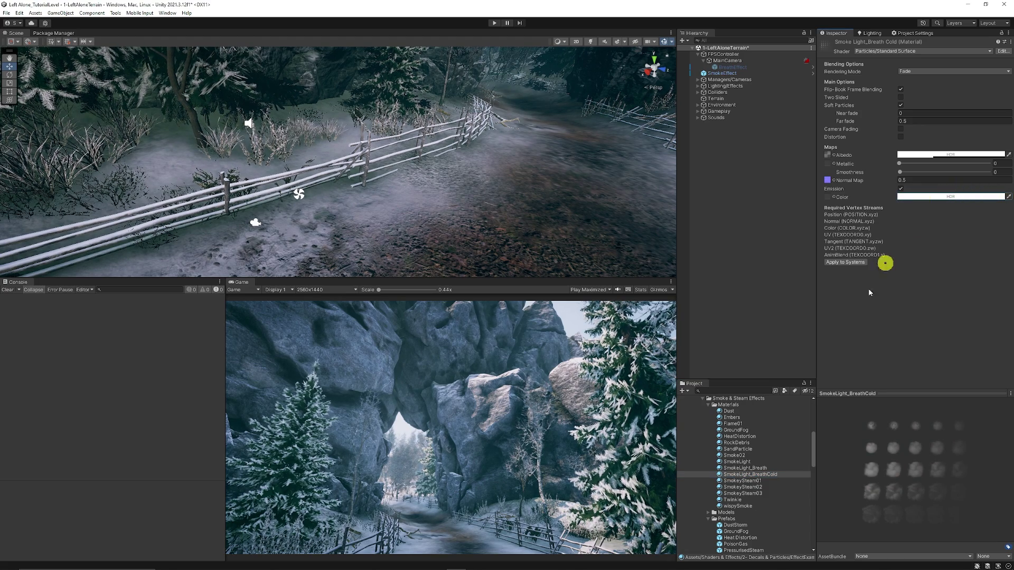
pyautogui.click(507, 191)
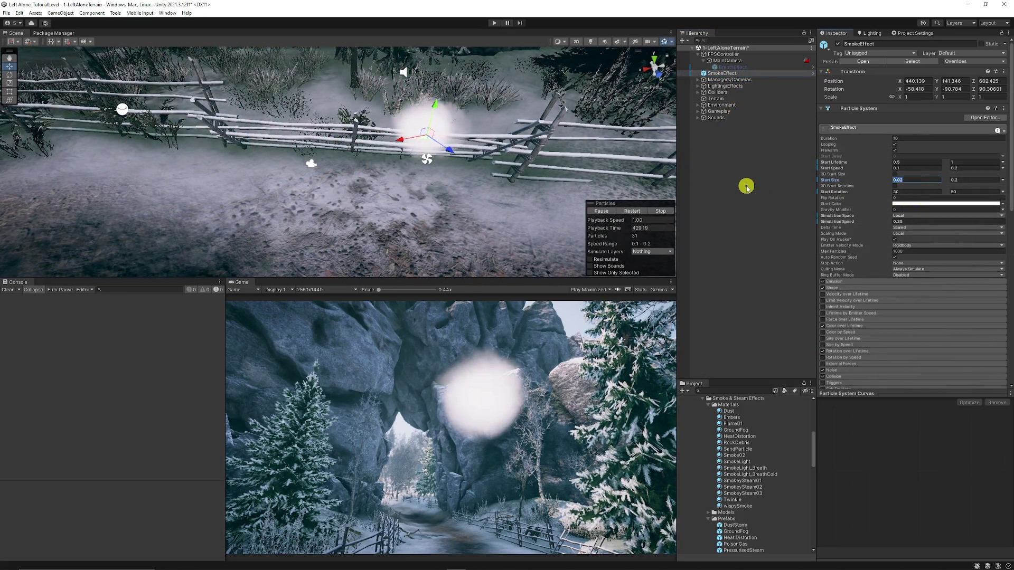
# Set SmokeEffect's Start Size to random between 0.2 and 0.3.
pyautogui.press('Tab')
pyautogui.write('0')
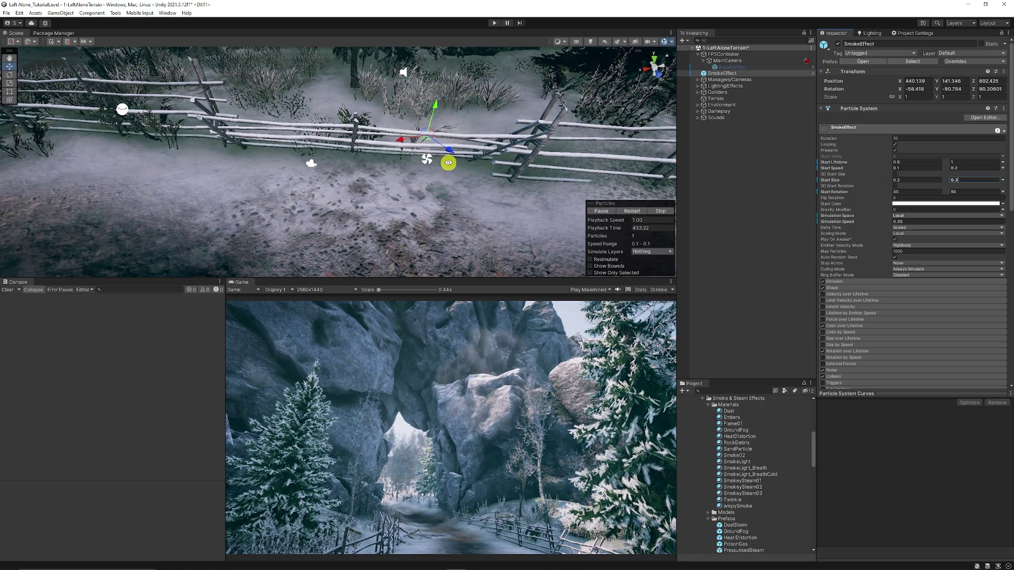
pyautogui.keyDown('alt'); pyautogui.moveTo(446, 163); pyautogui.dragTo(437, 188); pyautogui.keyUp('alt')
# Move the SmokeEffect further along the path in the Scene view.
pyautogui.moveTo(433, 153); pyautogui.dragTo(333, 163)
pyautogui.keyDown('alt'); pyautogui.moveTo(377, 116); pyautogui.dragTo(380, 230); pyautogui.keyUp('alt')
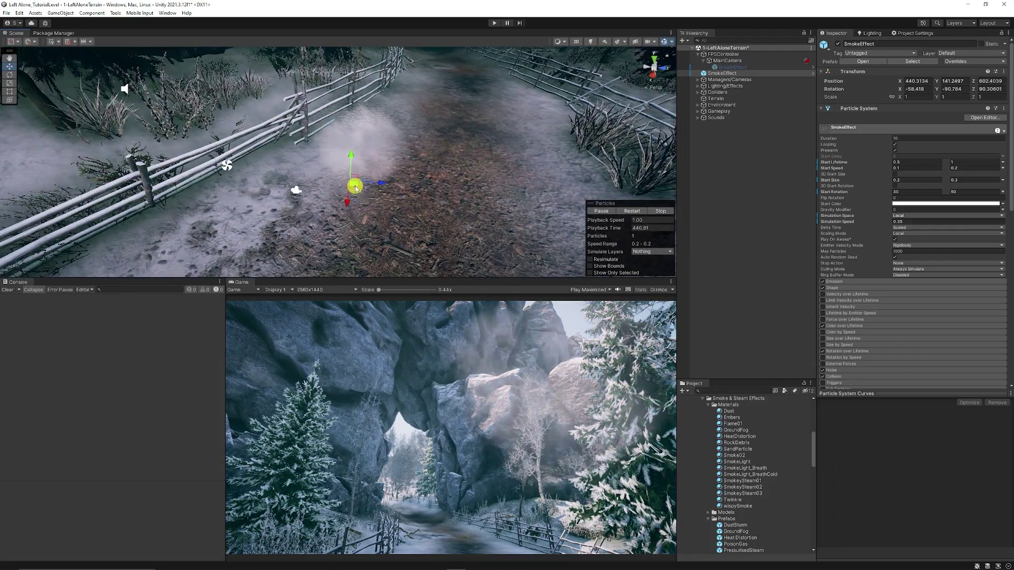
pyautogui.moveTo(351, 184); pyautogui.dragTo(306, 179)
# Set the SmokeEffect's Max Particles to 1.
pyautogui.press('f')
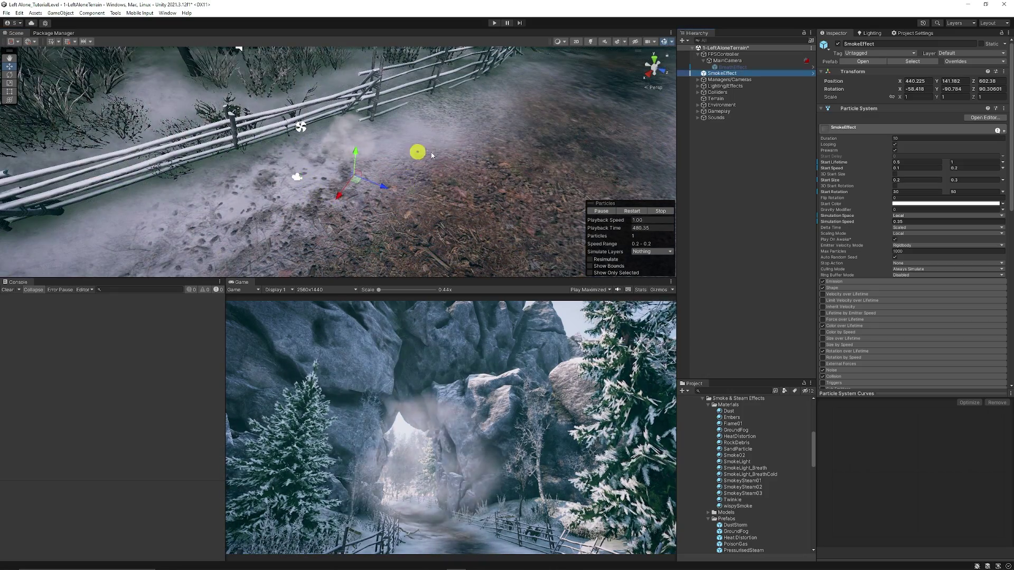
pyautogui.click(726, 76)
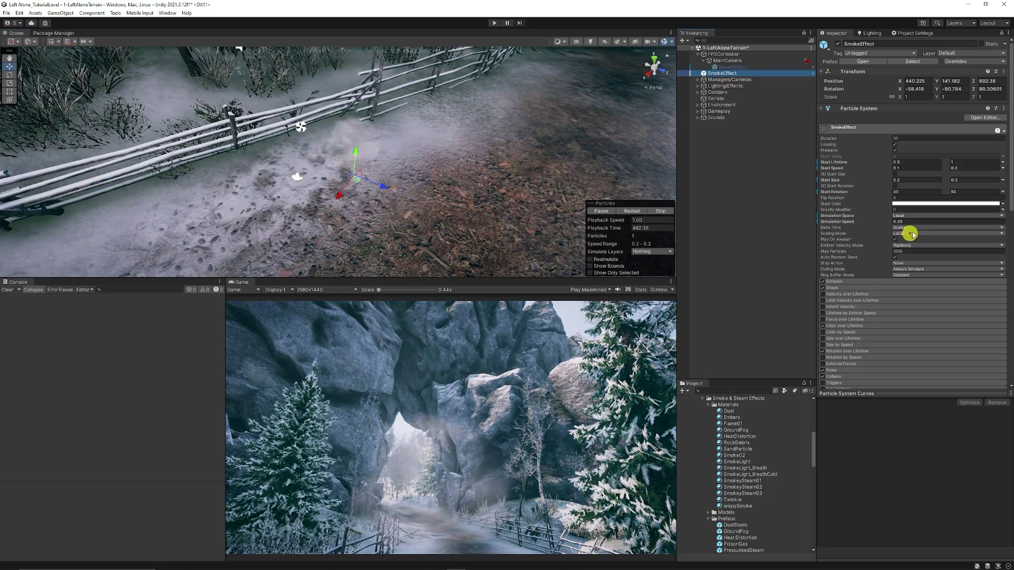
pyautogui.click(912, 251)
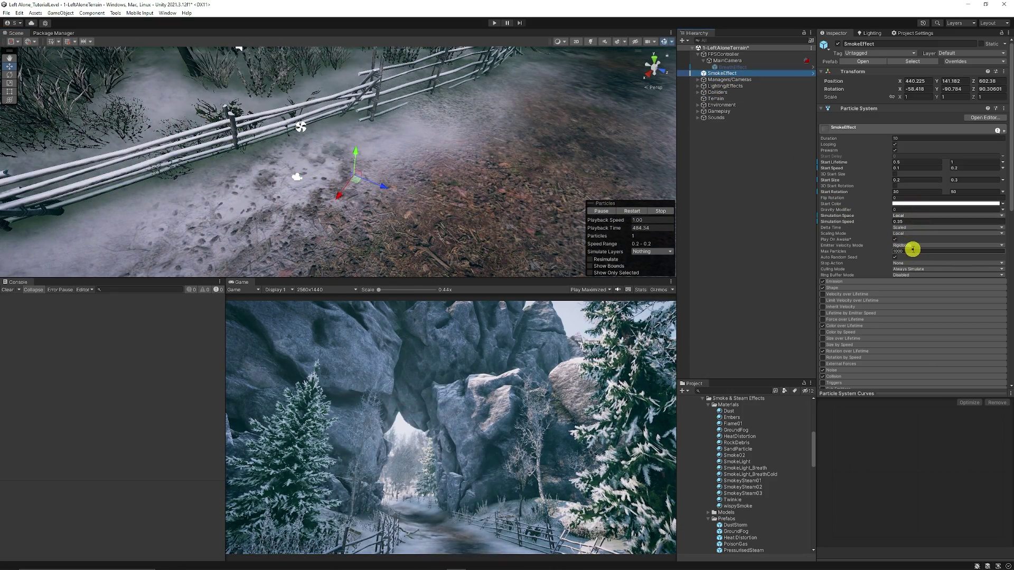
pyautogui.write('1')
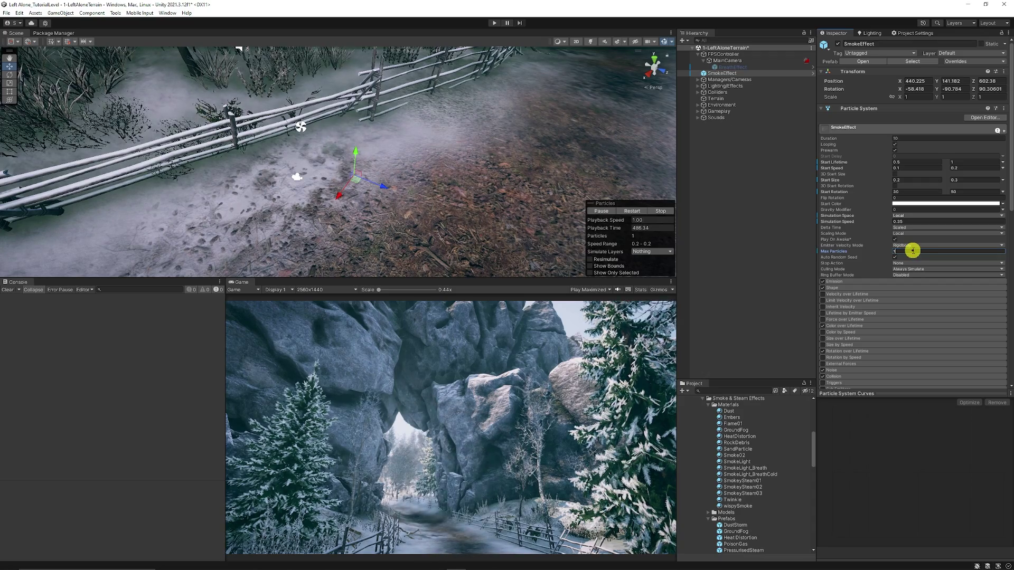
# Parent SmokeEffect under MainCamera in the Hierarchy and start Play mode.
pyautogui.keyDown('alt'); pyautogui.moveTo(402, 174); pyautogui.dragTo(341, 163); pyautogui.keyUp('alt')
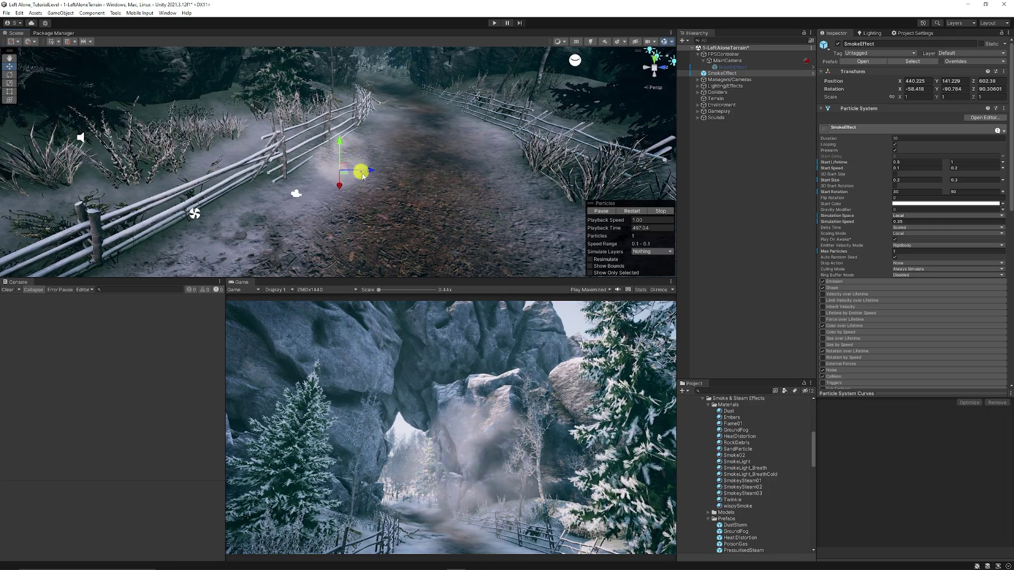
pyautogui.keyDown('alt'); pyautogui.moveTo(420, 196); pyautogui.dragTo(335, 208); pyautogui.keyUp('alt')
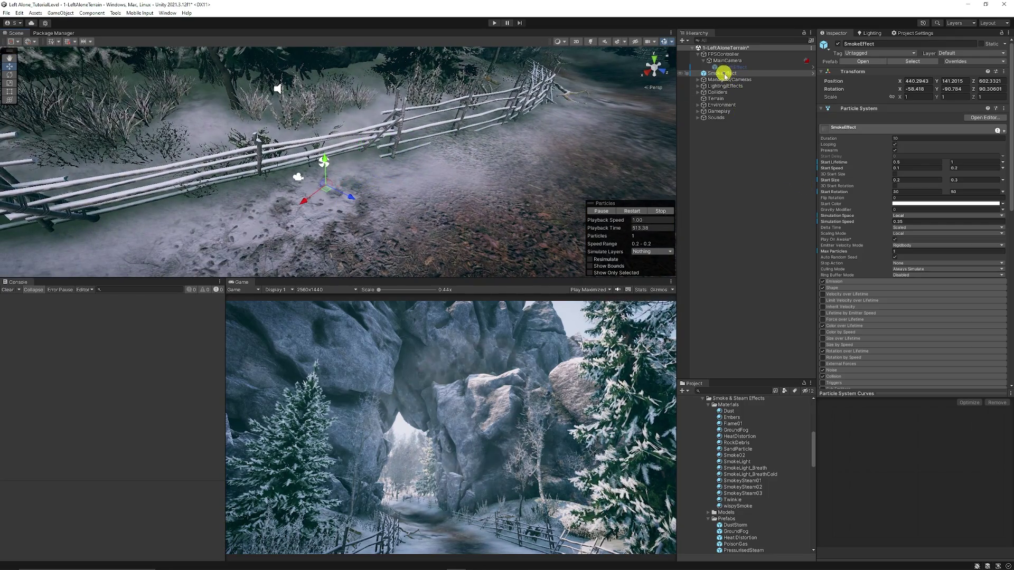
pyautogui.moveTo(725, 73); pyautogui.dragTo(728, 61)
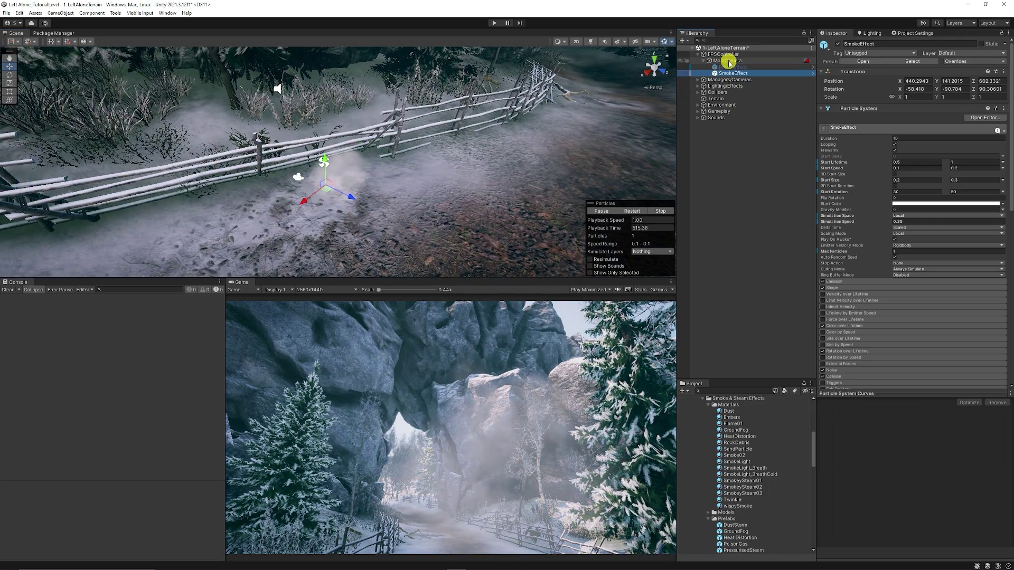
pyautogui.click(494, 22)
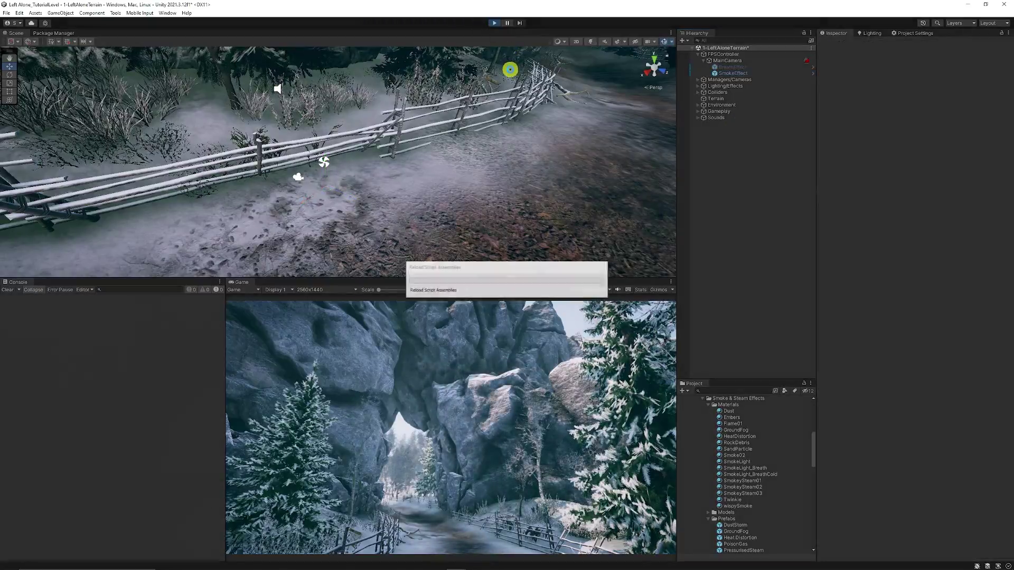